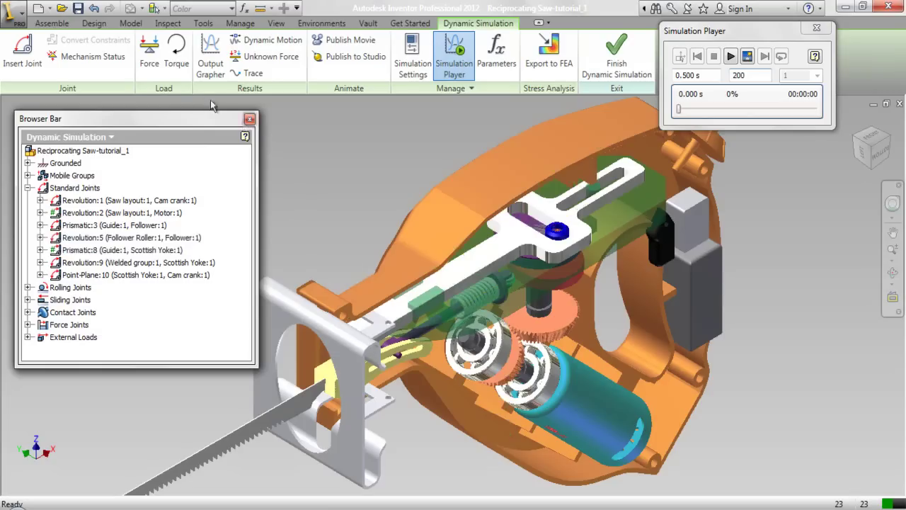
Start a force load located on a tooth vertex of the saw blade and directed along the blade's straight back edge
left_click(146, 55)
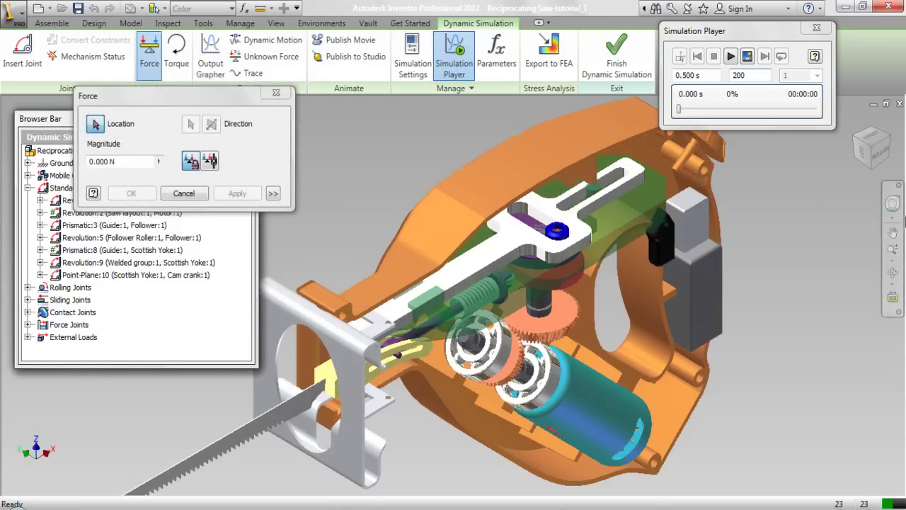
left_click(893, 230)
left_click_drag(333, 431, 545, 305)
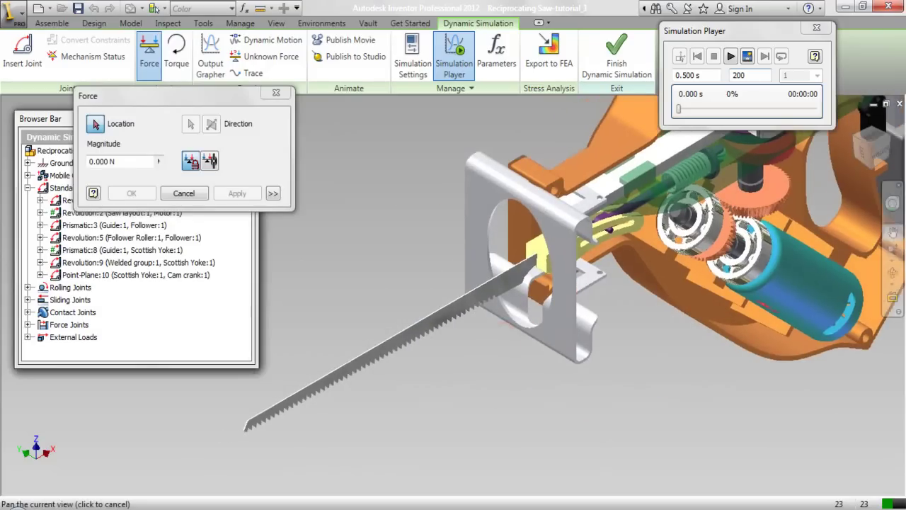
right_click(268, 434)
left_click(283, 458)
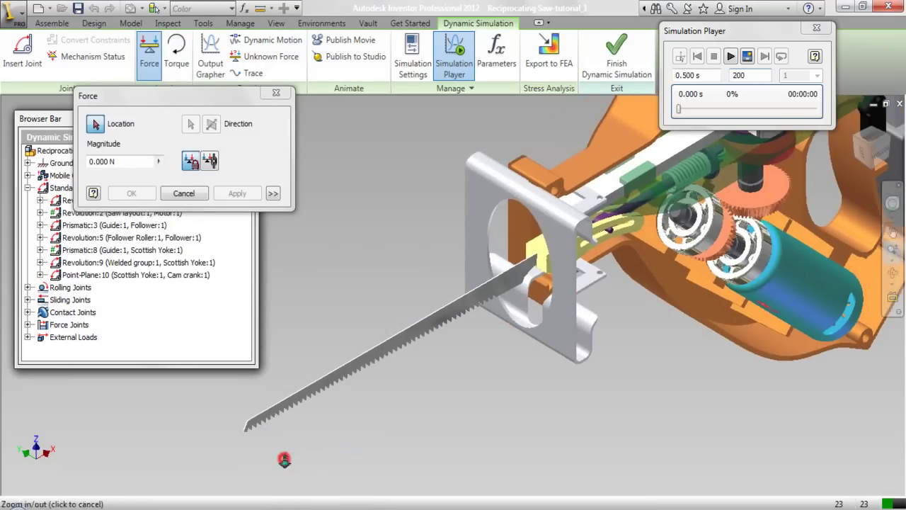
left_click_drag(269, 425, 505, 309)
right_click(321, 439)
left_click(318, 460)
right_click(380, 371)
key("Escape")
left_click(377, 351)
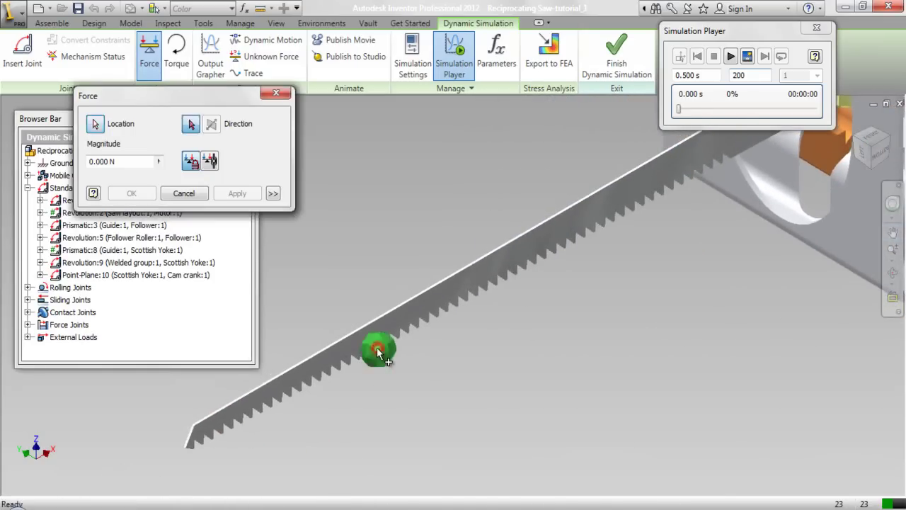
left_click(382, 316)
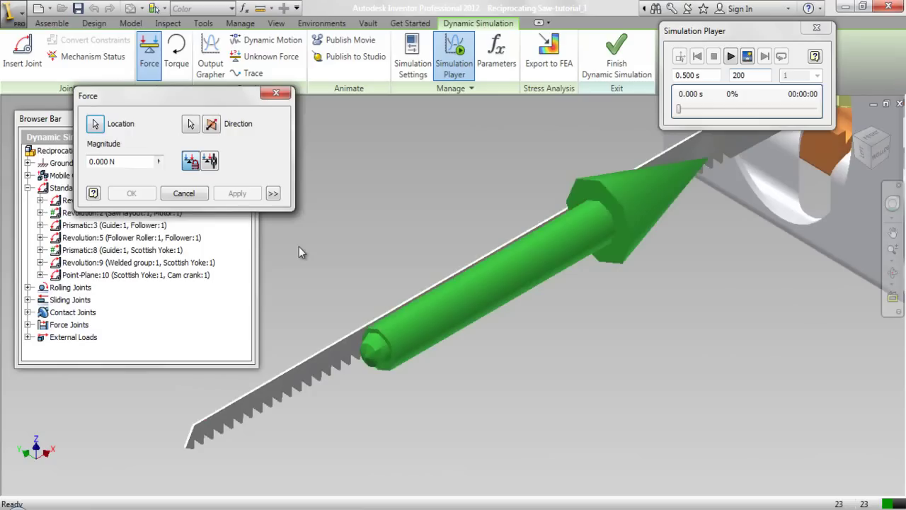
Define the force magnitude with the input grapher, using velocity V[1] of Prismatic:8 (Guide:1, Scottish Yoke:1) as the reference
left_click(161, 161)
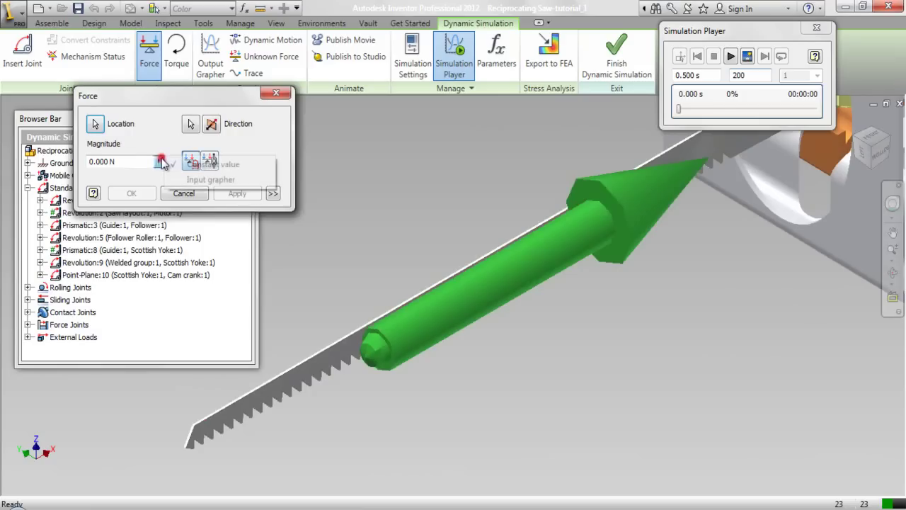
left_click(190, 180)
left_click_drag(237, 19, 346, 86)
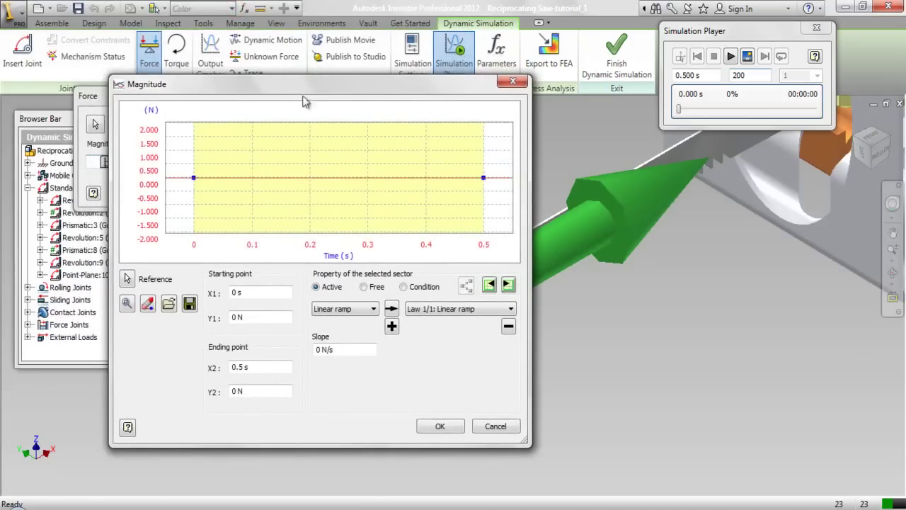
left_click(127, 280)
left_click(205, 148)
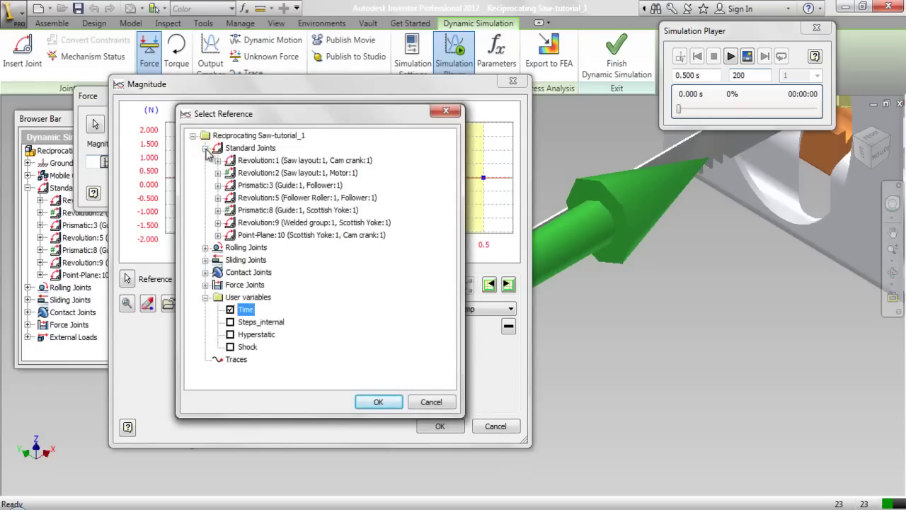
left_click(259, 211)
left_click(218, 211)
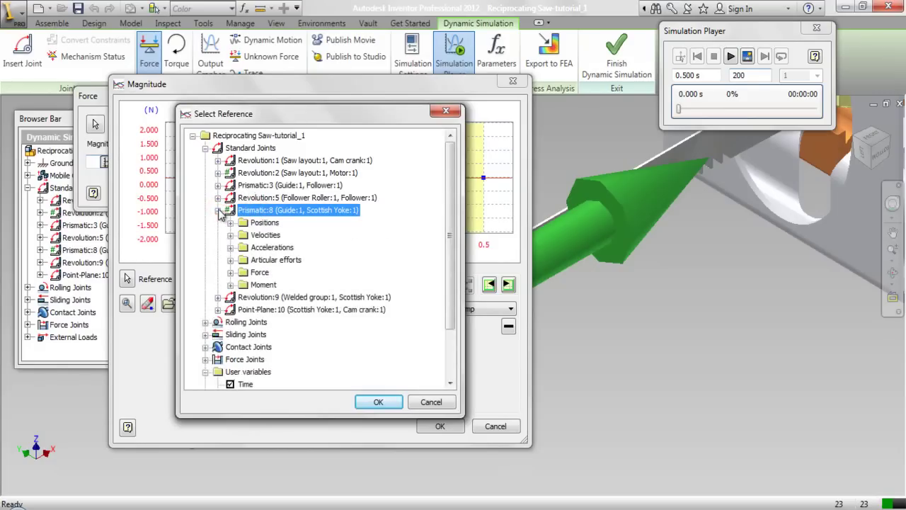
left_click(249, 235)
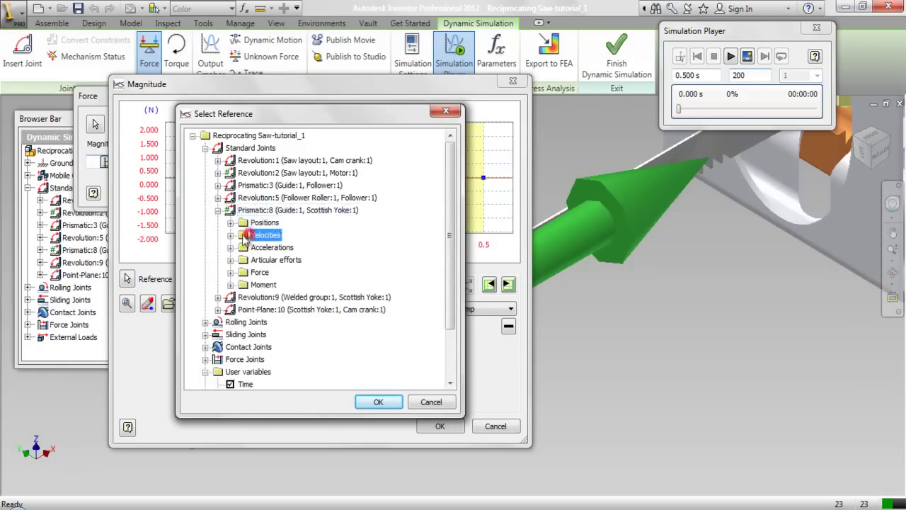
left_click(230, 235)
left_click(256, 247)
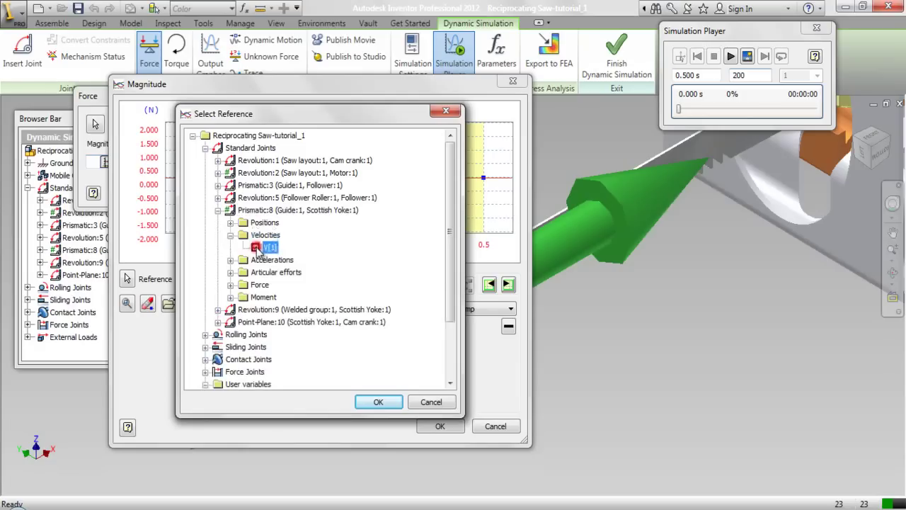
left_click(377, 402)
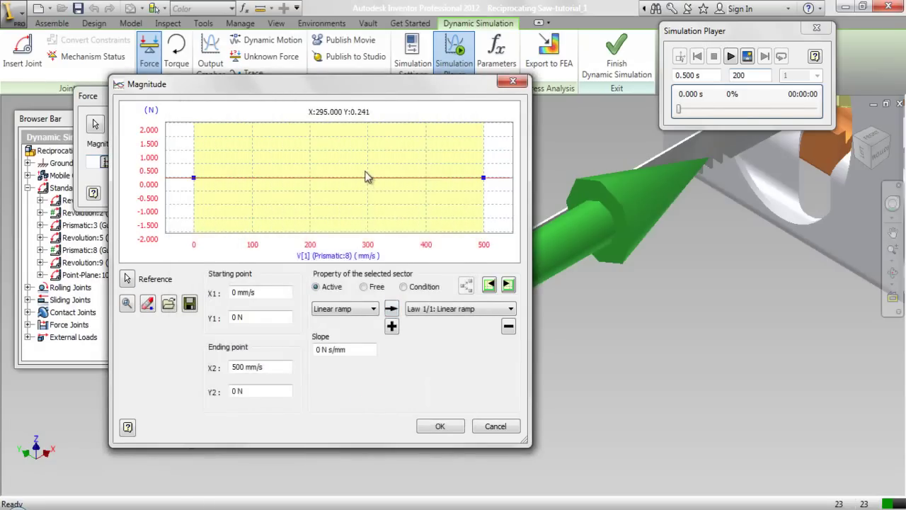
Set the first magnitude sector to start at -10 mm/s with 250 N and end at -0.1 mm/s
scroll(318, 175, "down", 3)
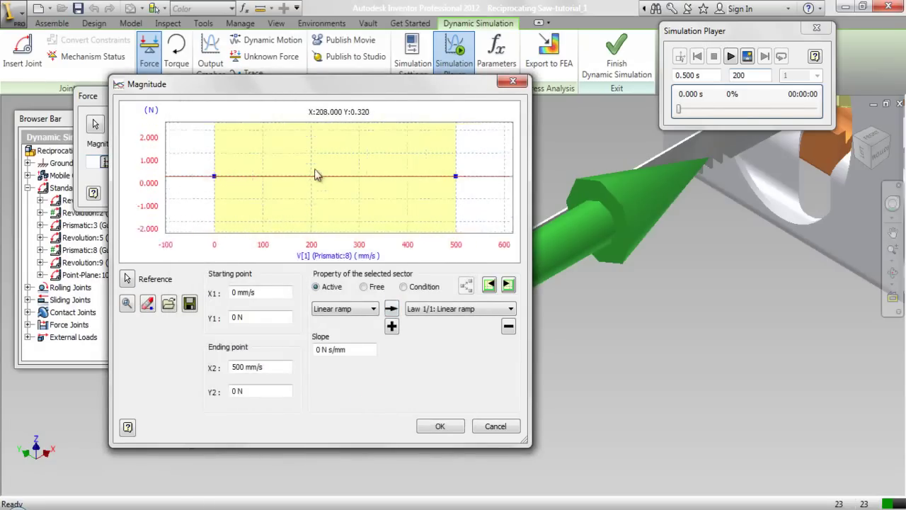
scroll(317, 175, "up", 4)
scroll(316, 175, "down", 2)
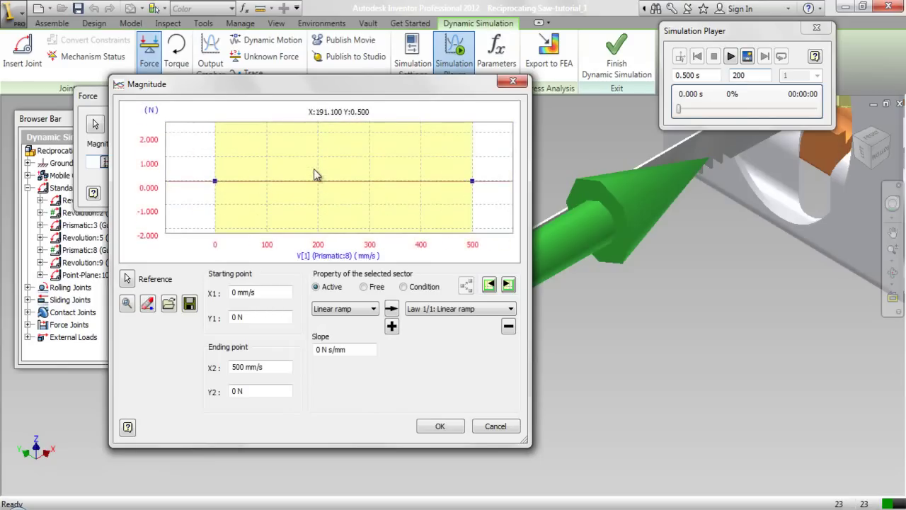
left_click(266, 276)
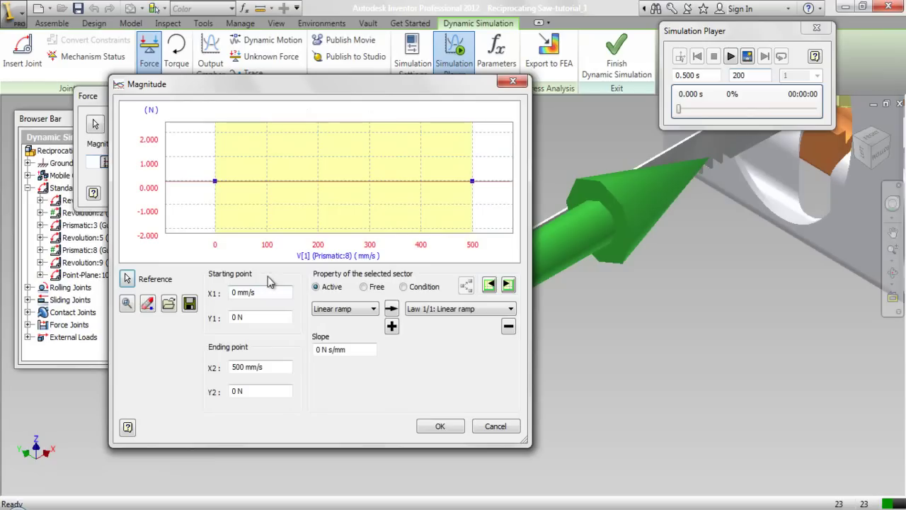
left_click_drag(259, 293, 228, 298)
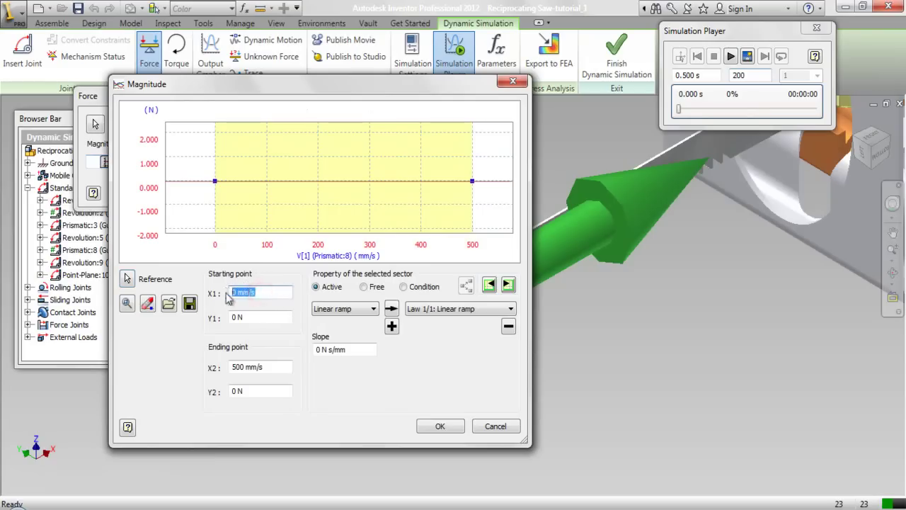
key("BackSpace")
type("-10")
left_click_drag(258, 317, 221, 320)
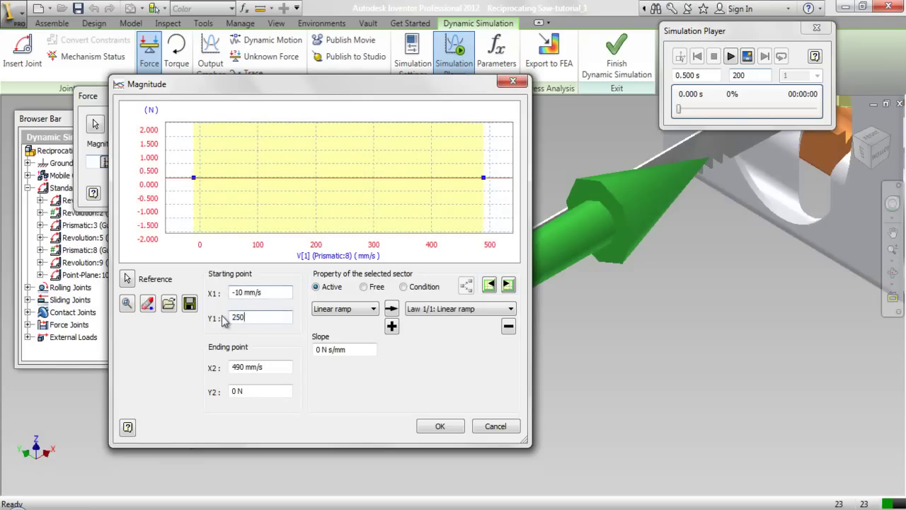
left_click(272, 363)
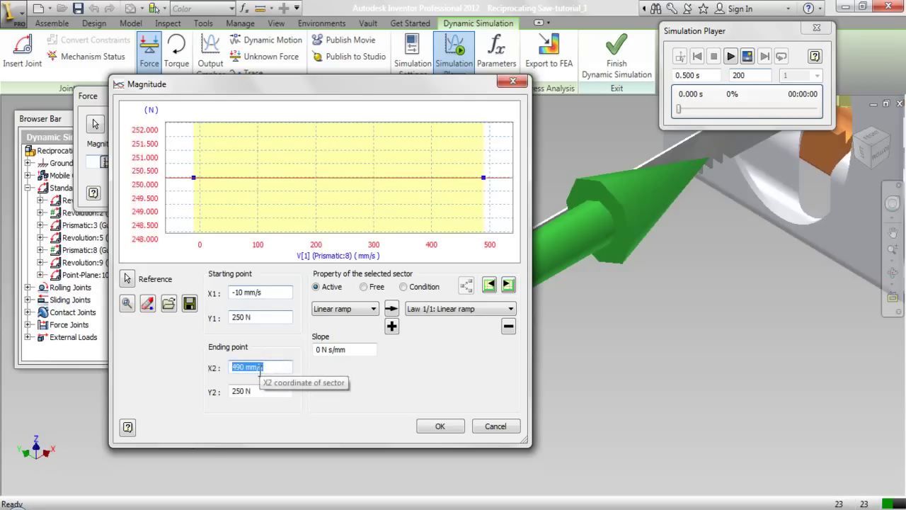
type("-0.1")
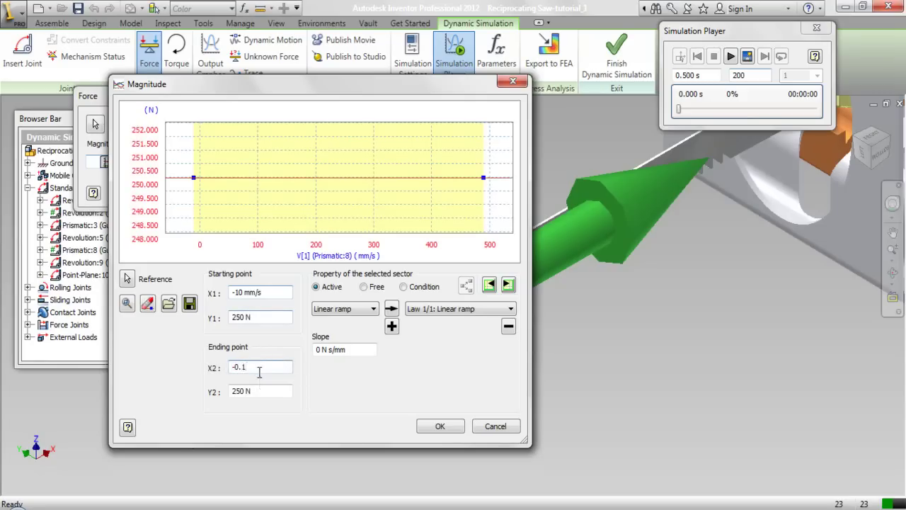
left_click(268, 391)
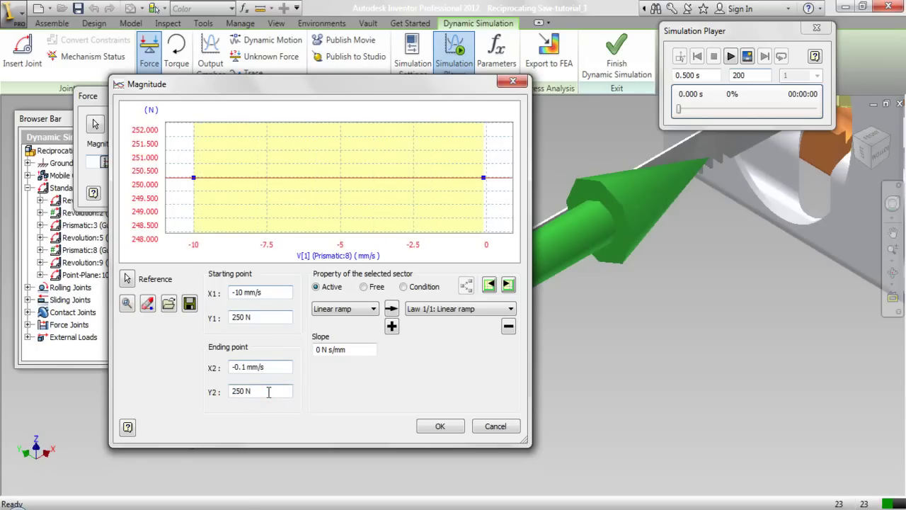
Add a second sector to the magnitude curve, ending at 0 mm/s and -250 N
double_click(486, 211)
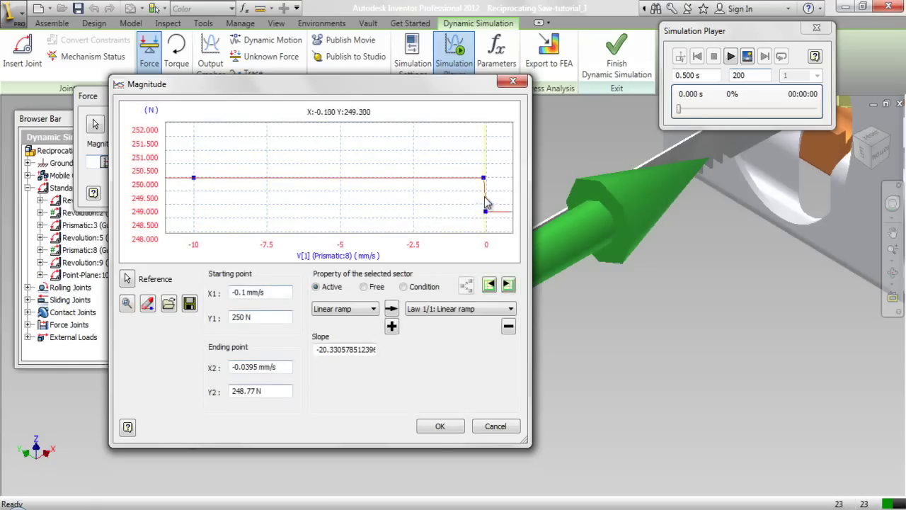
left_click(484, 197)
left_click(216, 319)
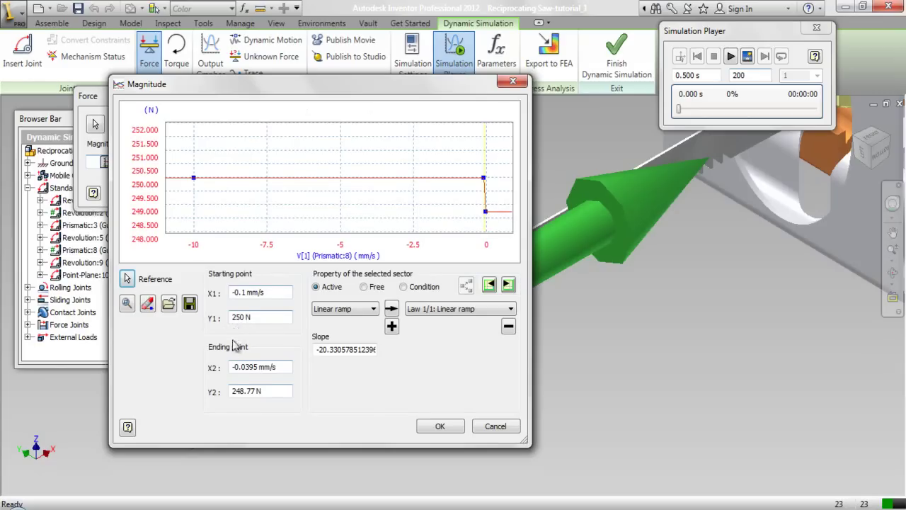
left_click_drag(280, 367, 228, 363)
type("0.0")
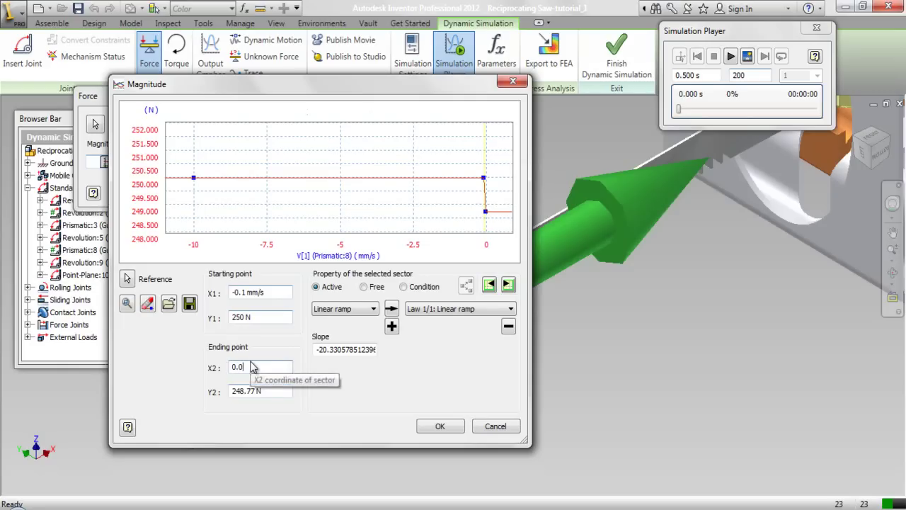
left_click(266, 395)
key("BackSpace")
type("-250")
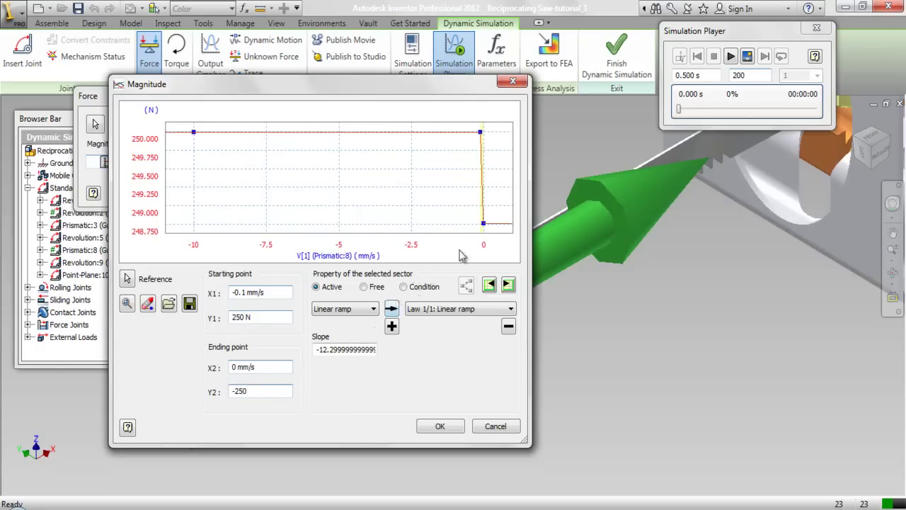
key("Tab")
Add a third sector ending at 10 mm/s and -250 N, and accept the magnitude curve
left_click(504, 226)
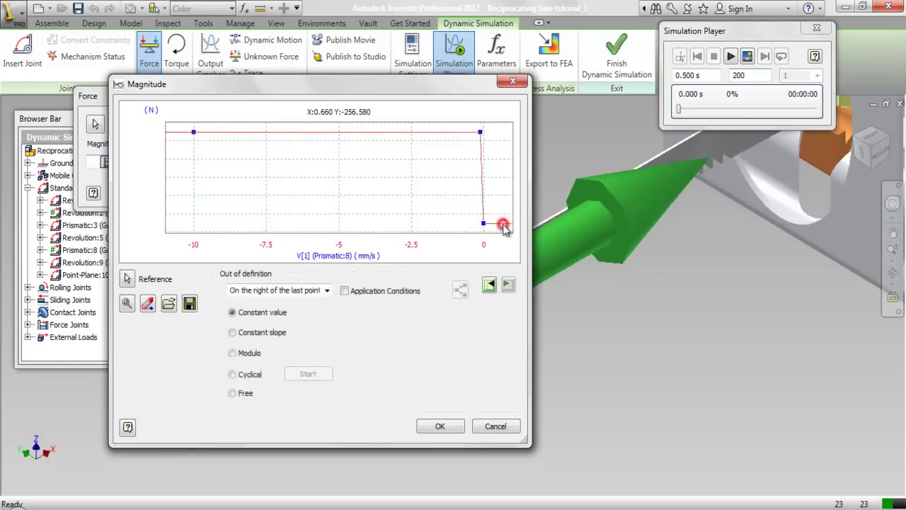
double_click(503, 225)
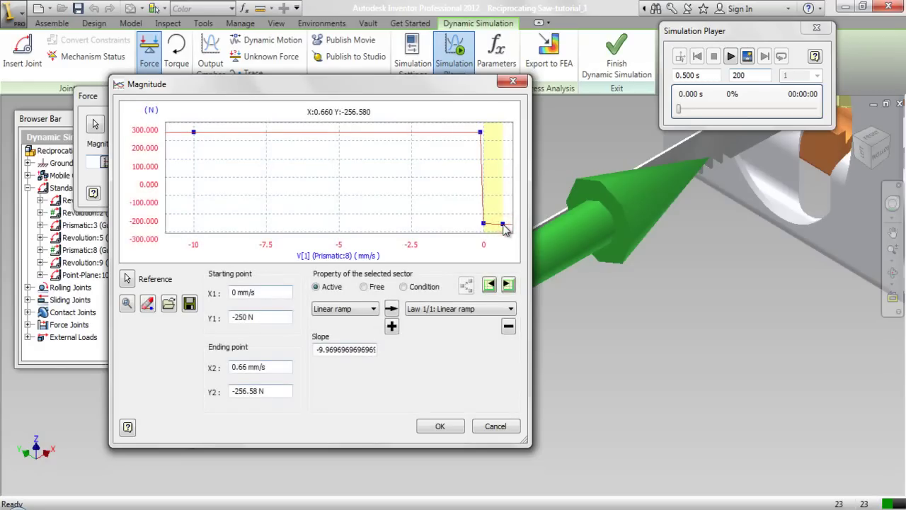
double_click(275, 366)
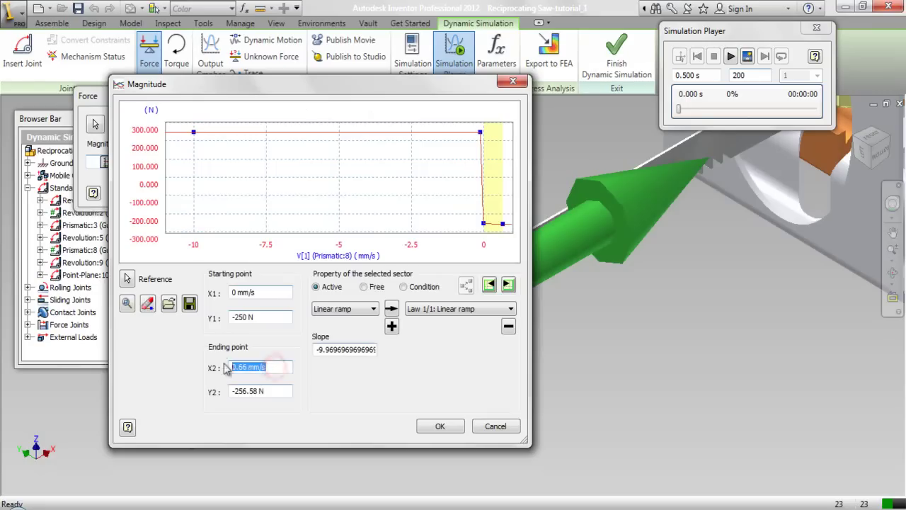
type("10")
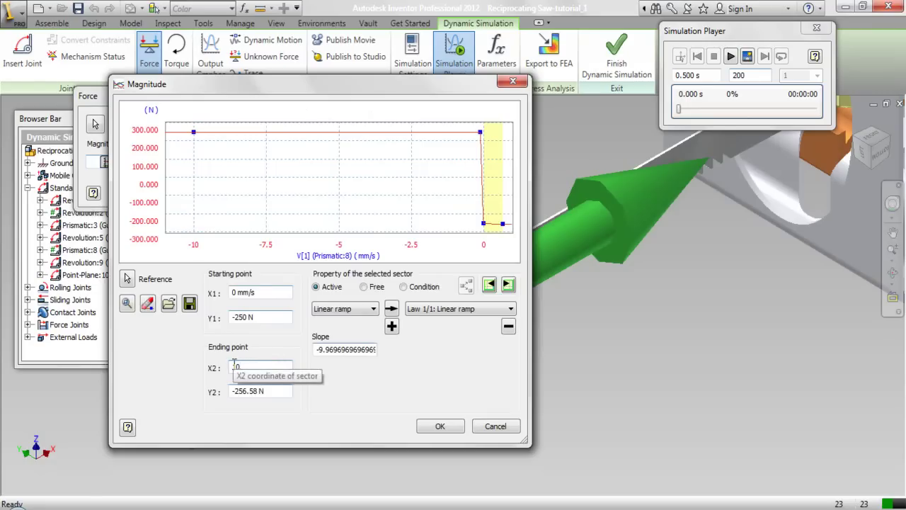
double_click(262, 391)
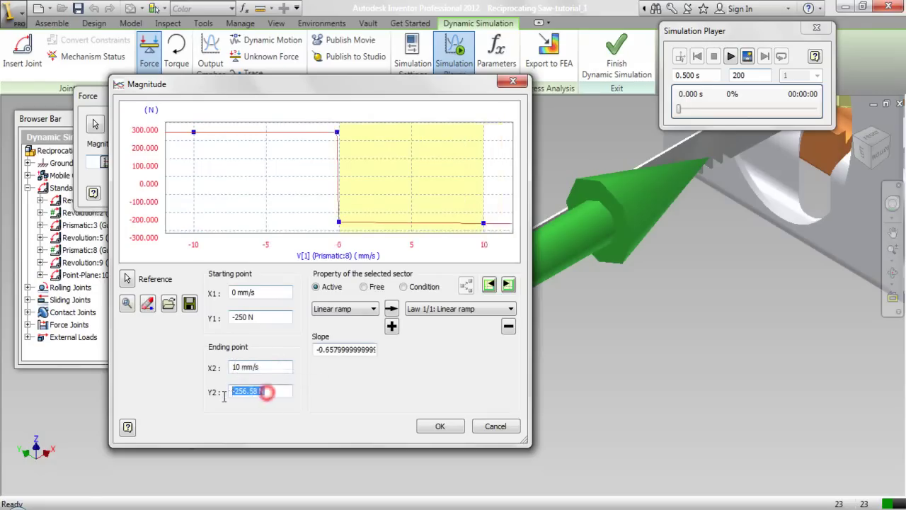
type("-250")
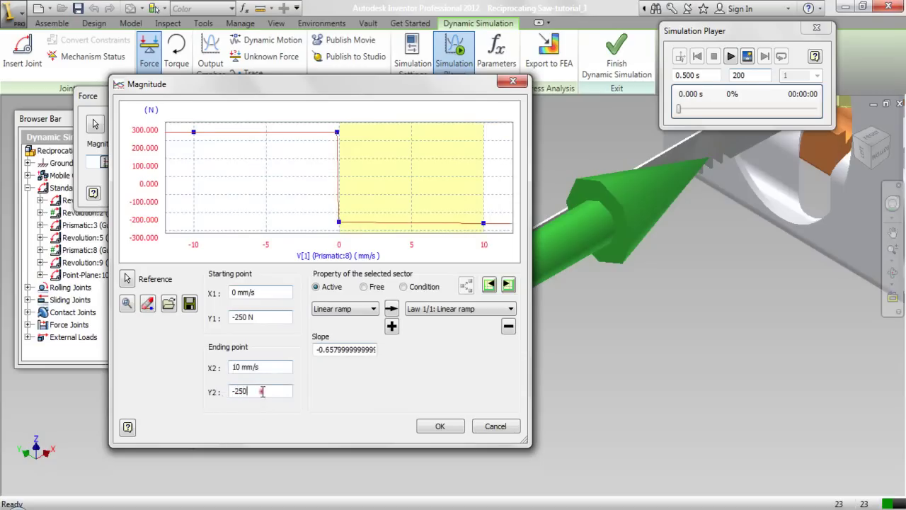
left_click(260, 391)
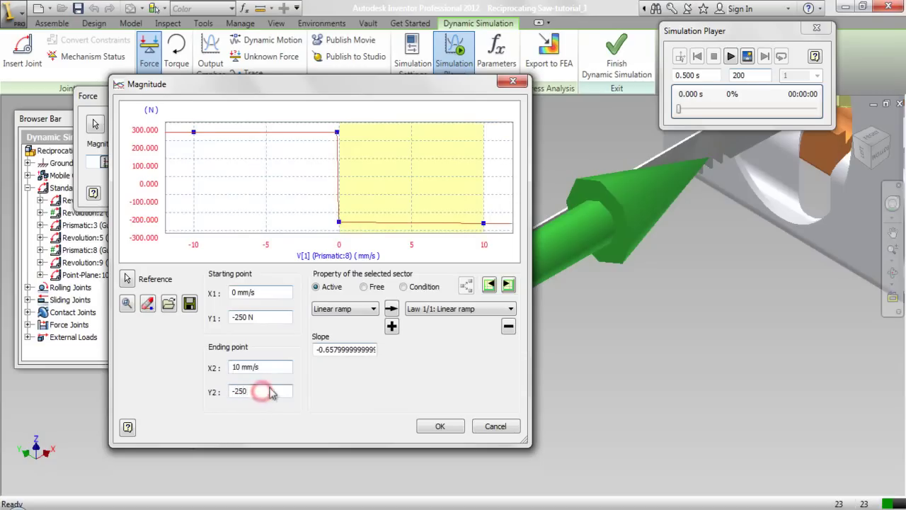
left_click(278, 365)
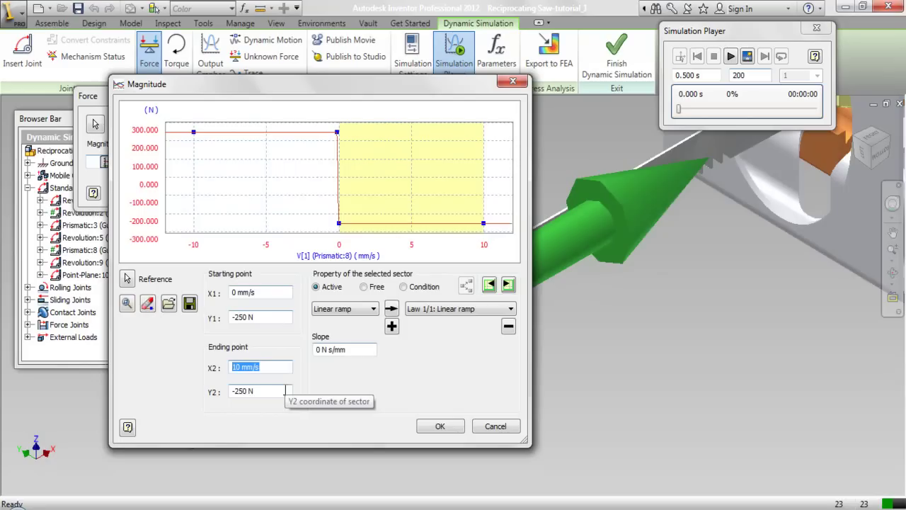
left_click(432, 425)
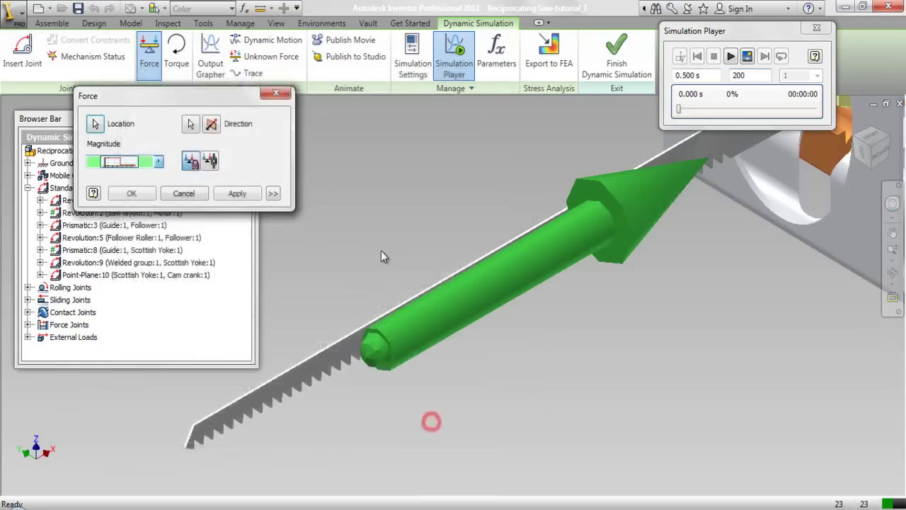
Turn on the display of the force arrow in the force's additional options
left_click(273, 193)
left_click(91, 339)
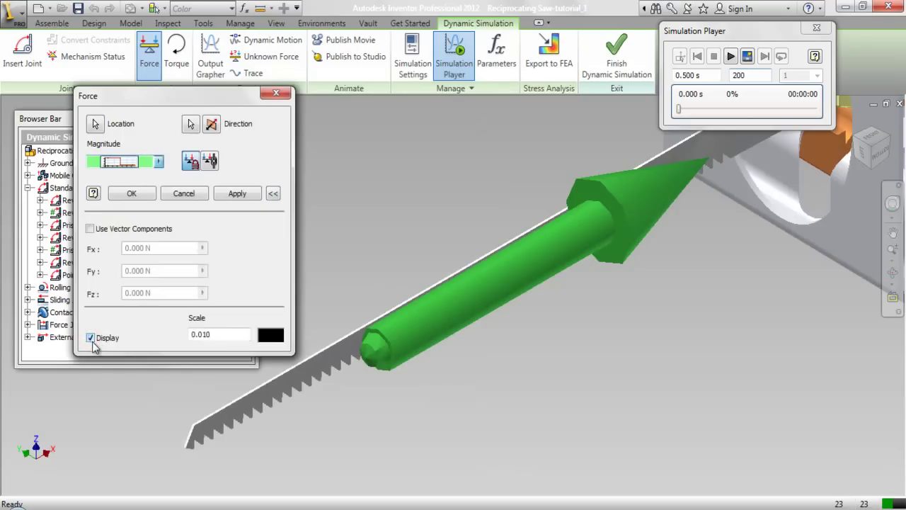
left_click(273, 193)
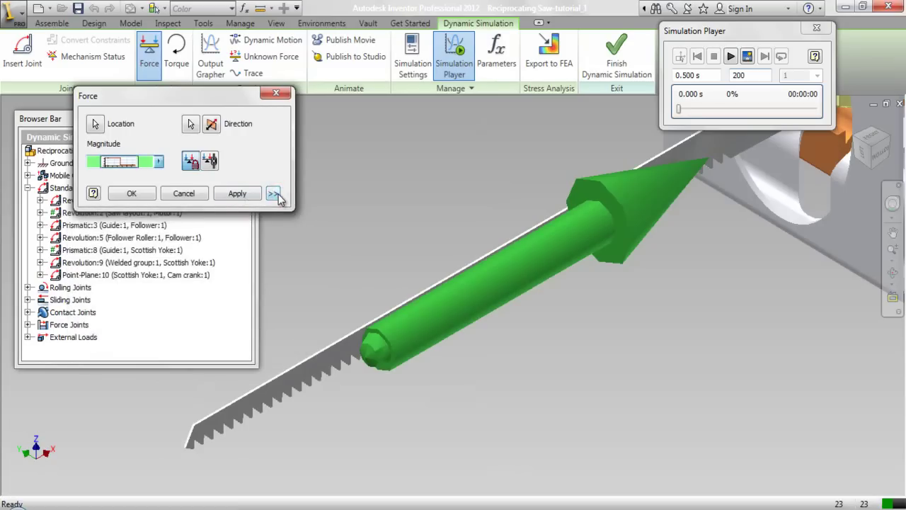
Accept the blade force and run the dynamic simulation with the whole saw in view
left_click(124, 194)
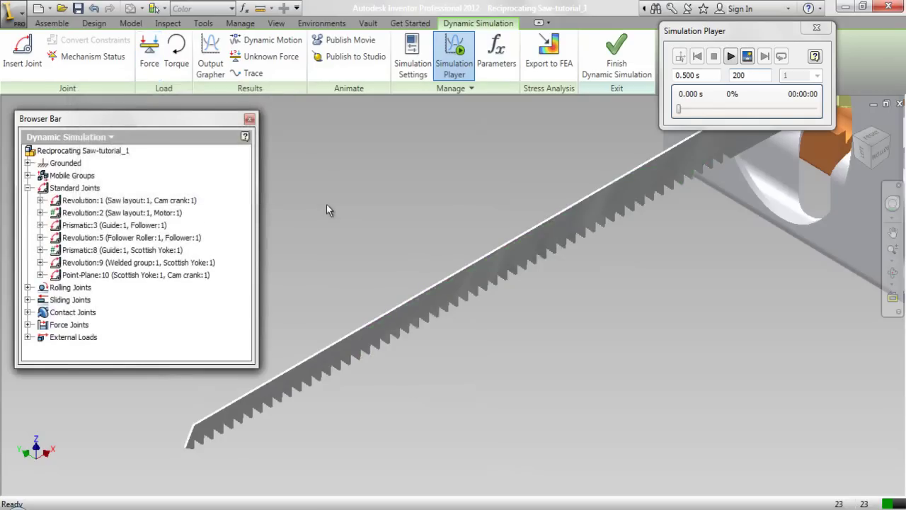
left_click(893, 248)
left_click_drag(567, 329, 626, 245)
right_click(627, 244)
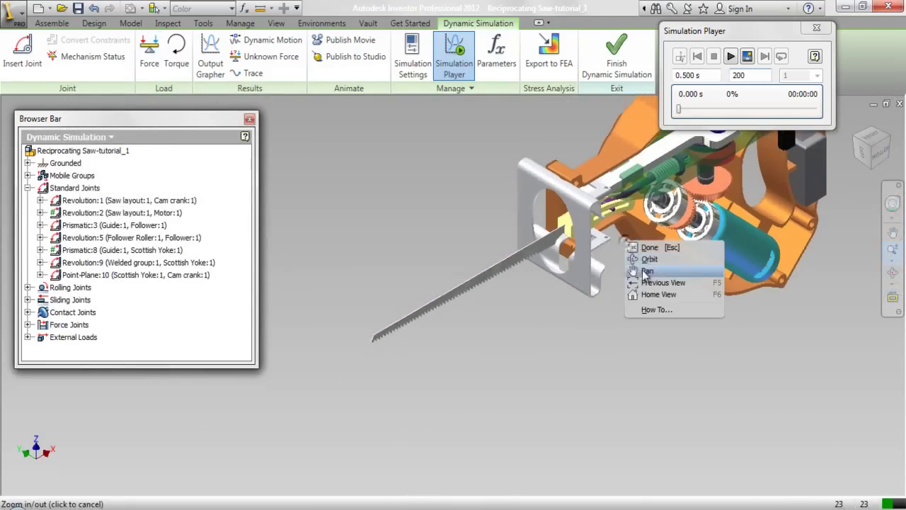
left_click(645, 271)
left_click_drag(637, 277, 507, 375)
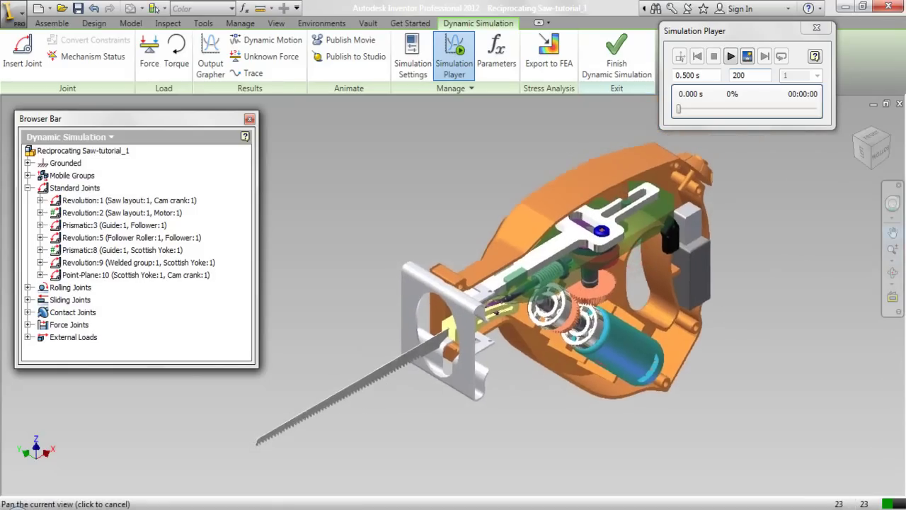
right_click(494, 286)
left_click(530, 298)
left_click_drag(715, 26, 723, 26)
left_click(739, 58)
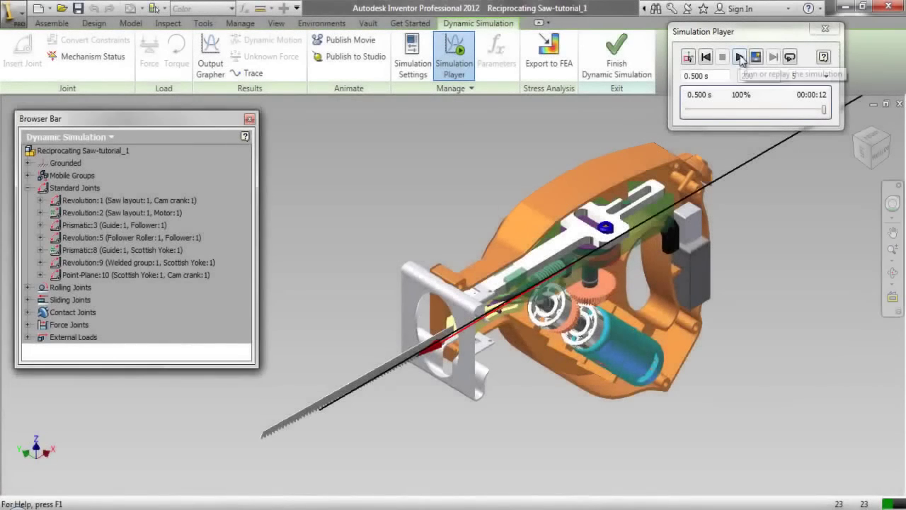
left_click(740, 58)
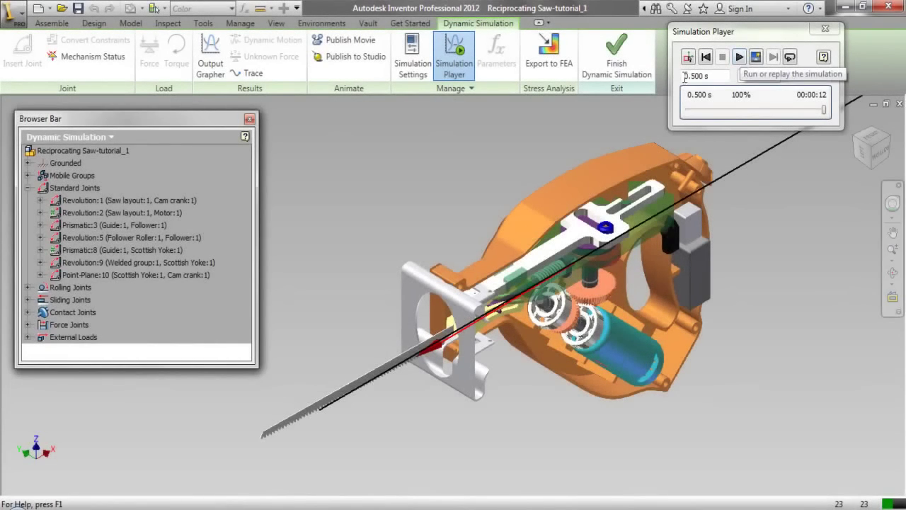
Open the Output Grapher and start adding a new trace
left_click(213, 66)
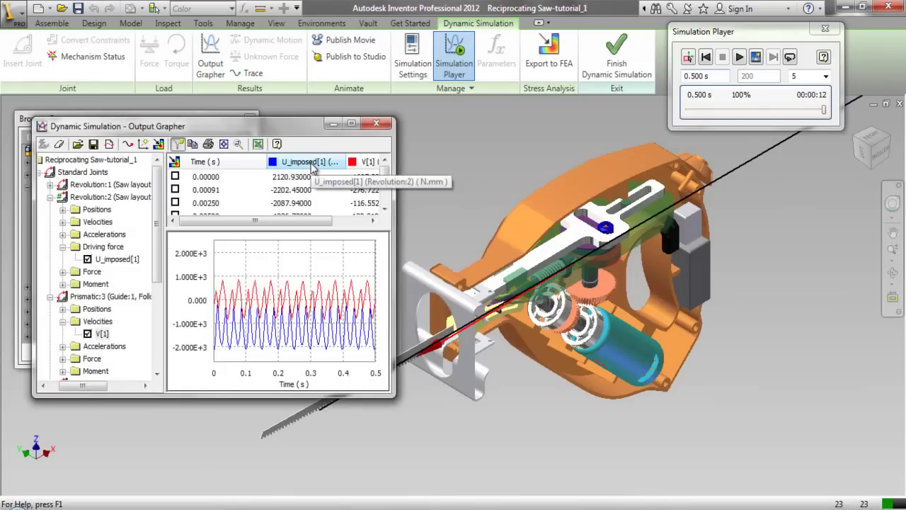
left_click(125, 125)
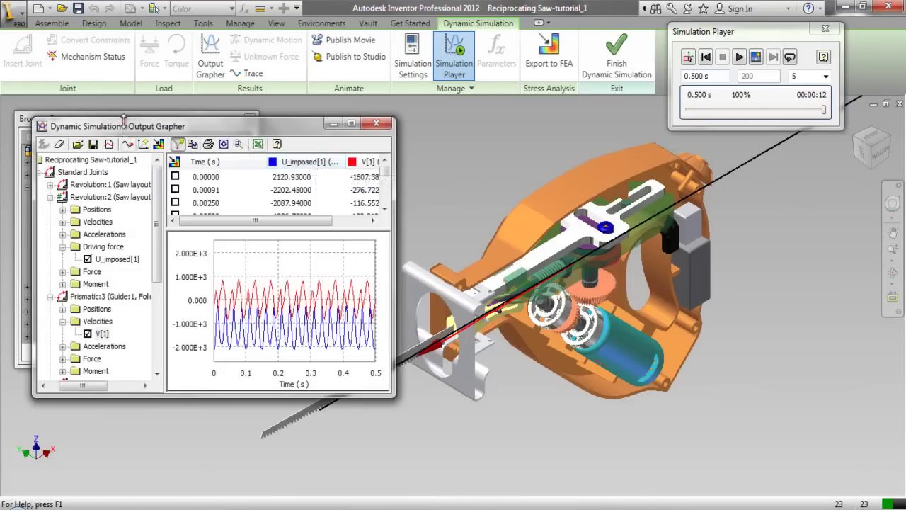
left_click(127, 145)
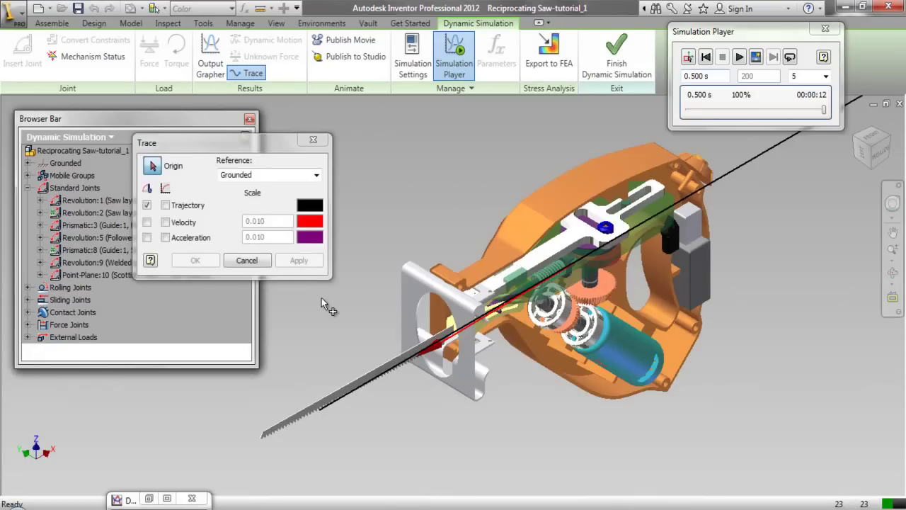
Add a trace at the saw blade's tip, with its trajectory also output to the grapher and Grounded as reference
left_click(891, 232)
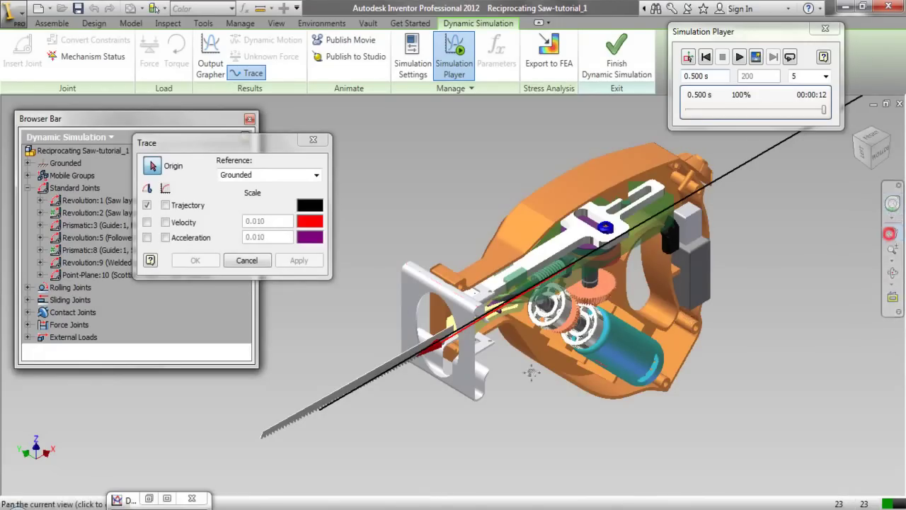
left_click_drag(446, 393, 433, 347)
right_click(433, 347)
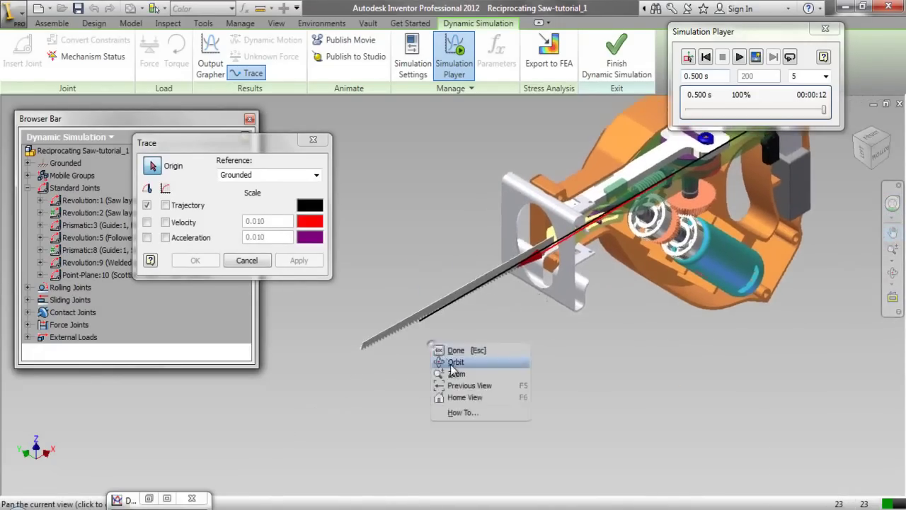
left_click(457, 374)
left_click_drag(350, 354, 366, 446)
right_click(369, 416)
left_click(361, 446)
left_click_drag(429, 463, 413, 394)
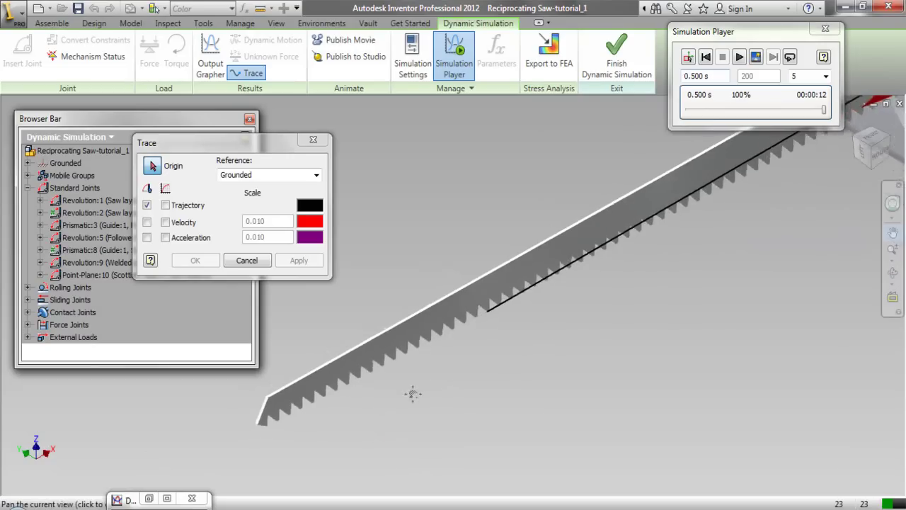
right_click(411, 387)
left_click(426, 397)
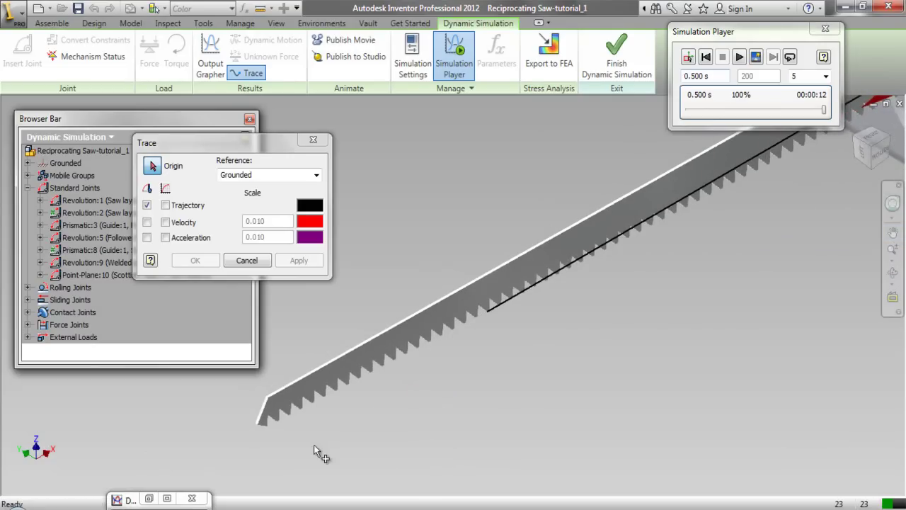
left_click(266, 428)
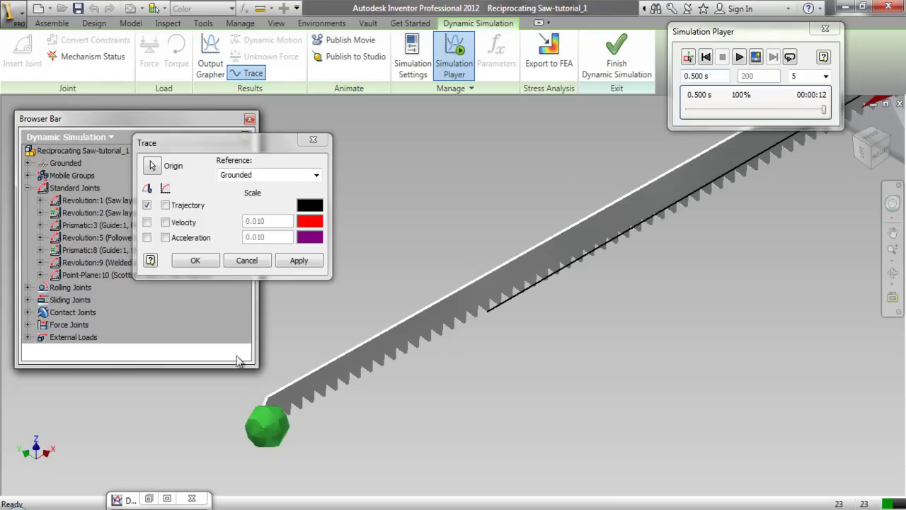
left_click(165, 204)
left_click(298, 261)
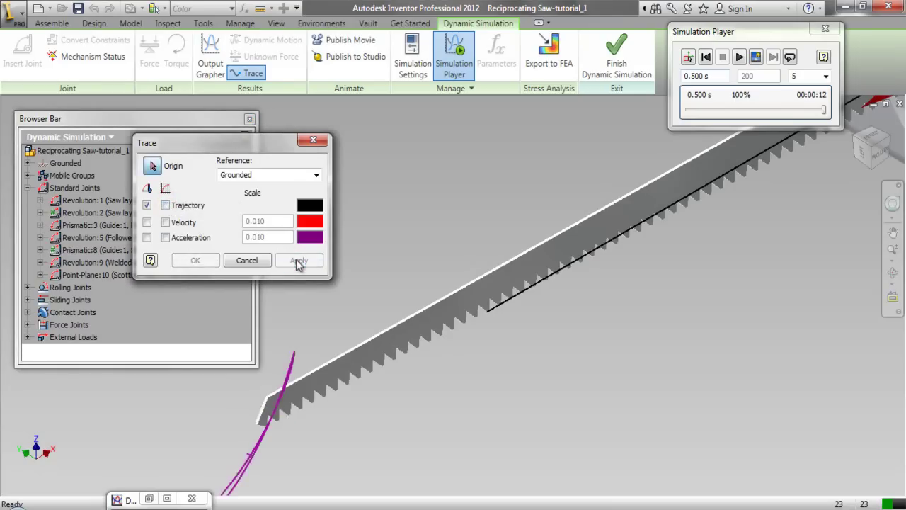
Add a second trace on a tooth near the middle of the blade, also outputting its trajectory values
left_click(579, 263)
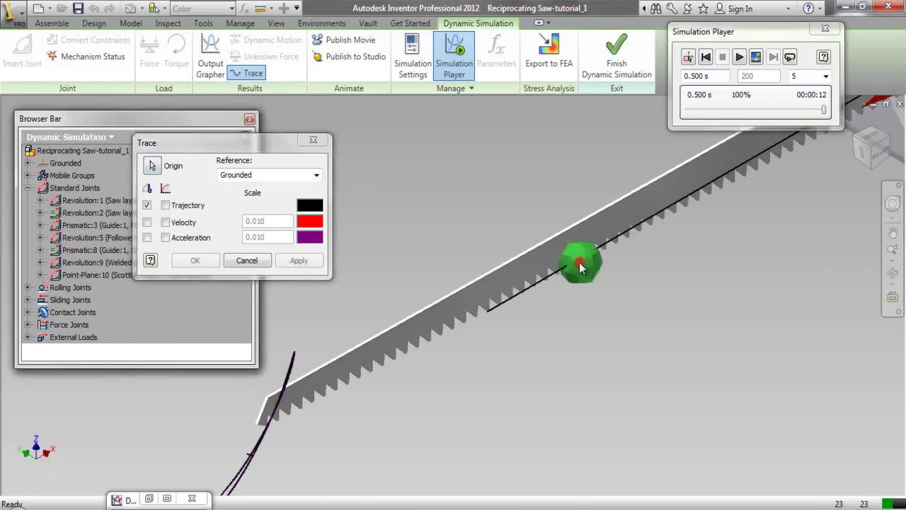
left_click(165, 205)
left_click(296, 262)
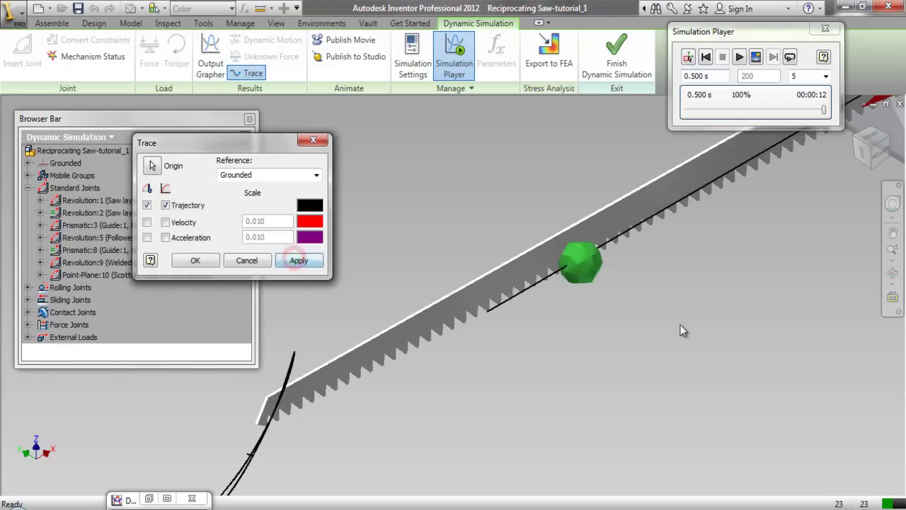
Add a third trace with trajectory output on a blade tooth near the saw's front guard, and finish tracing
left_click(893, 231)
left_click_drag(707, 286, 450, 392)
right_click(511, 352)
left_click(524, 356)
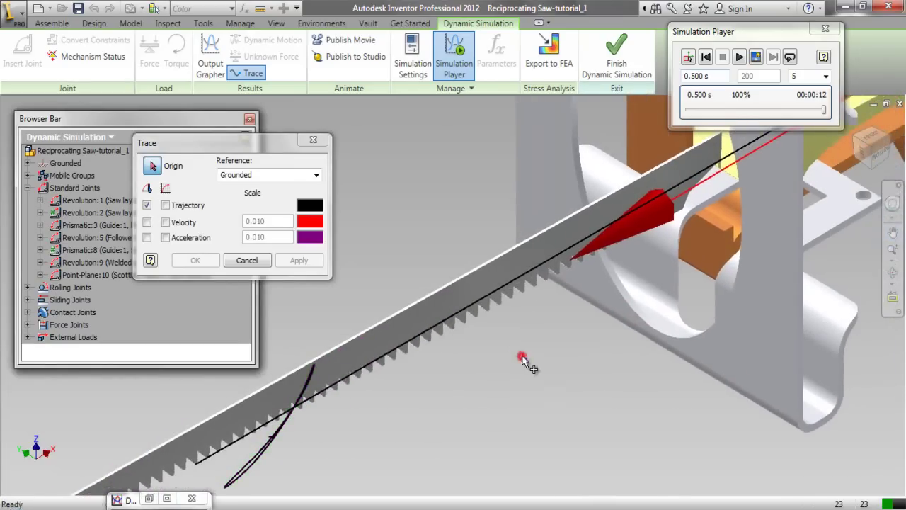
left_click(568, 267)
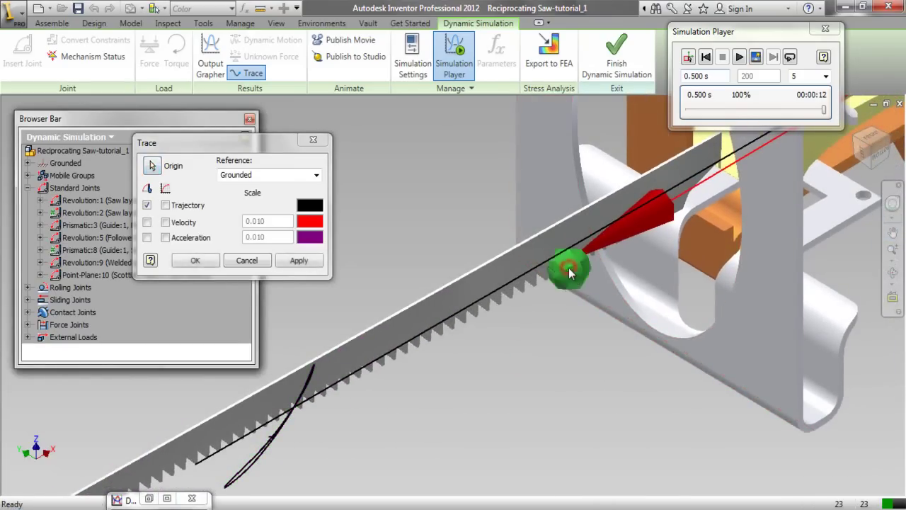
left_click(165, 204)
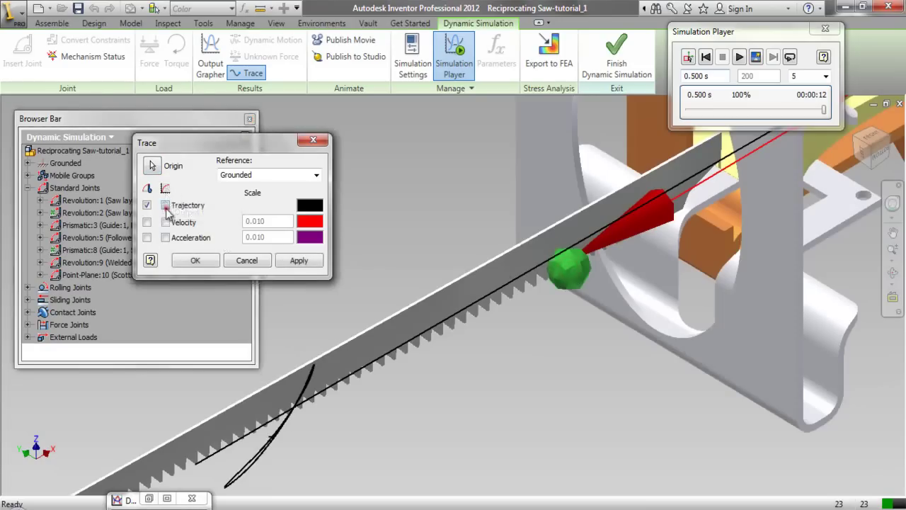
left_click(313, 264)
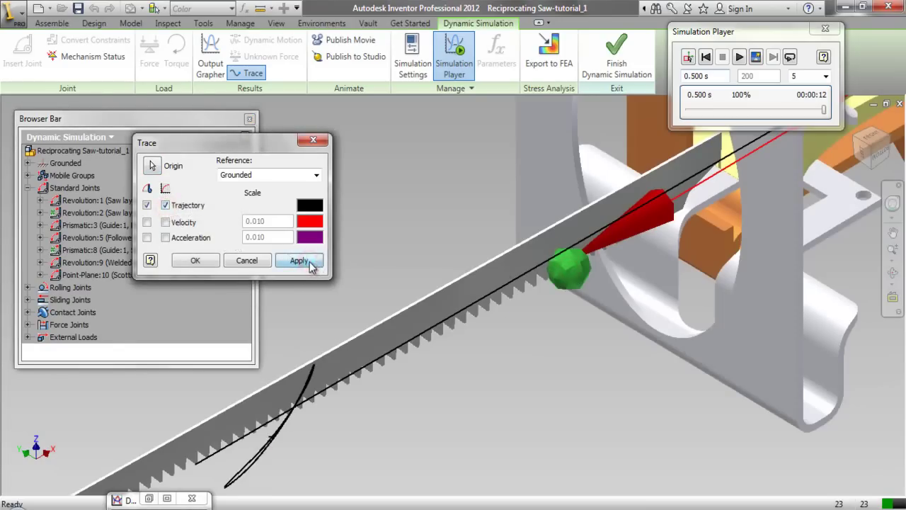
left_click(892, 246)
mouse_move(625, 299)
left_mouse_down()
mouse_move(639, 266)
mouse_move(637, 325)
left_mouse_up()
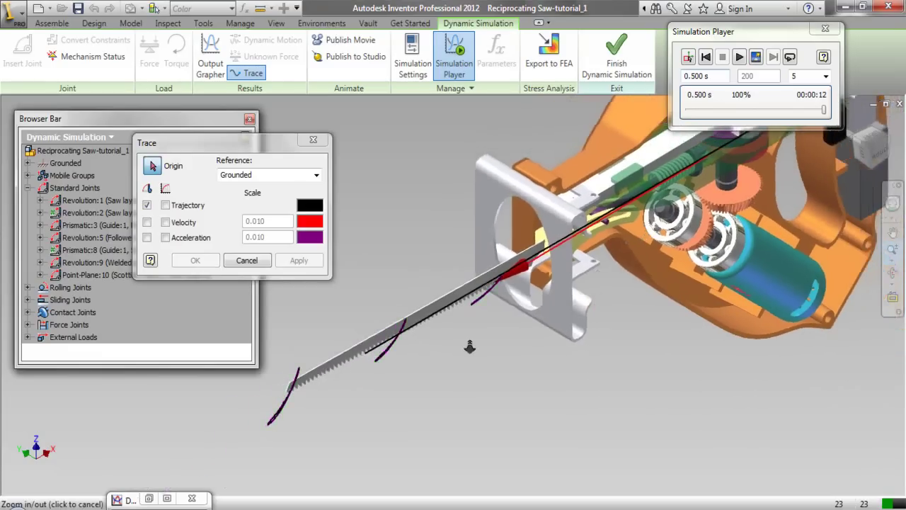
right_click(405, 253)
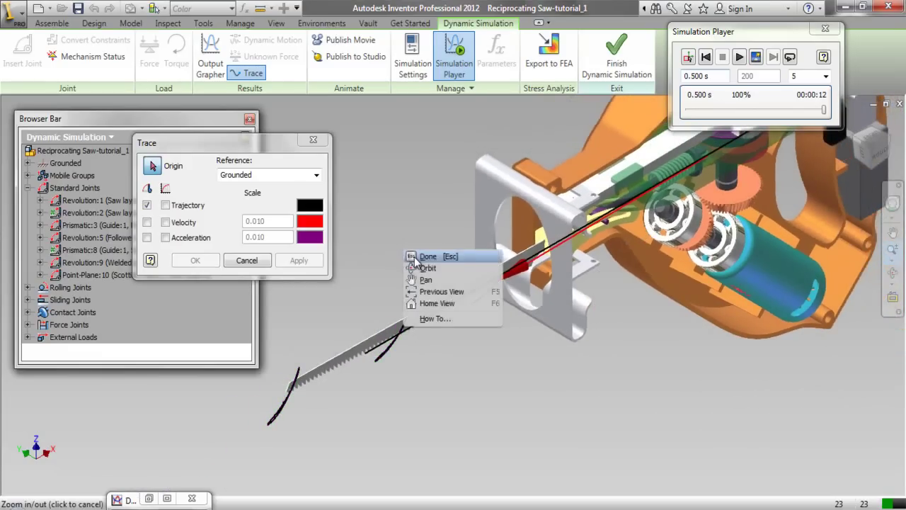
left_click(413, 258)
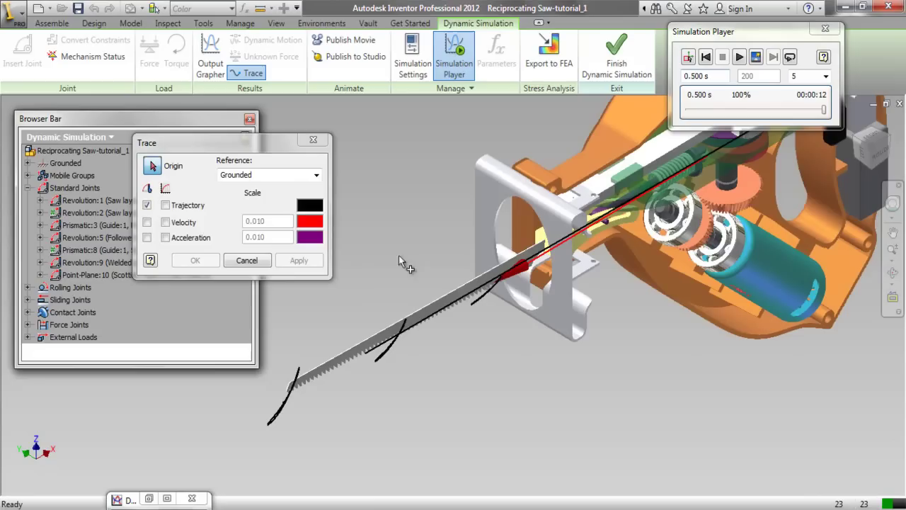
left_click(314, 141)
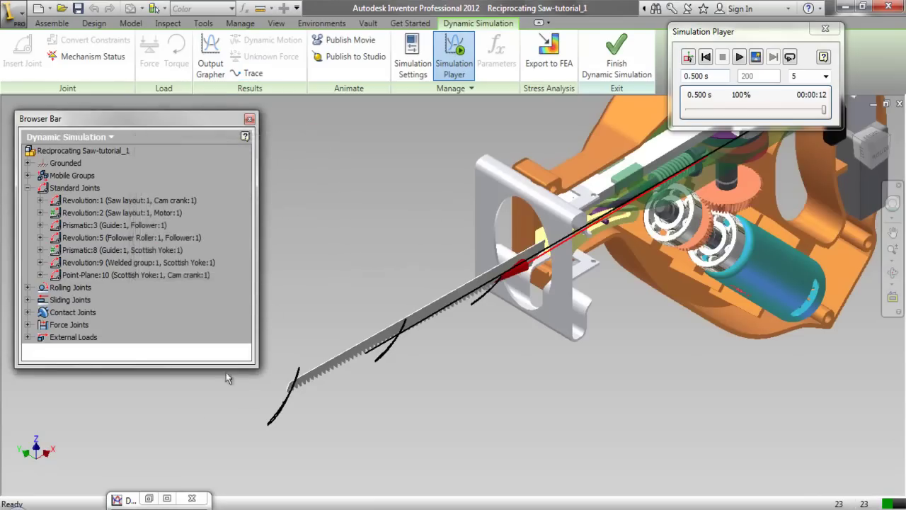
Restore the Output Grapher window and widen its results tree beside the graph
left_click(150, 498)
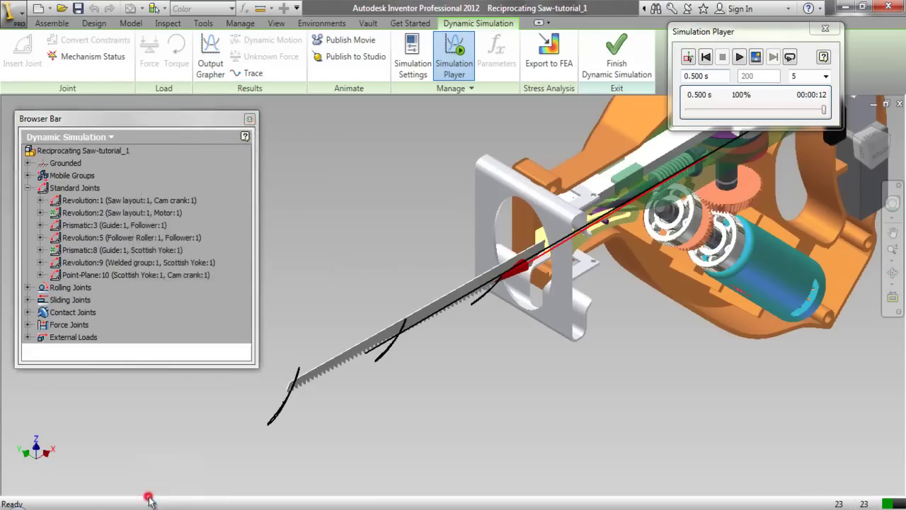
left_click_drag(281, 130, 346, 107)
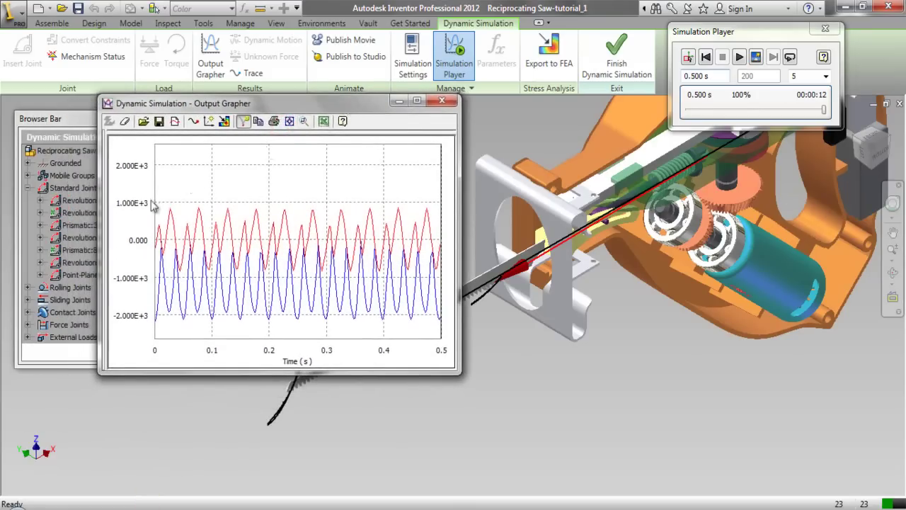
left_click_drag(106, 200, 241, 217)
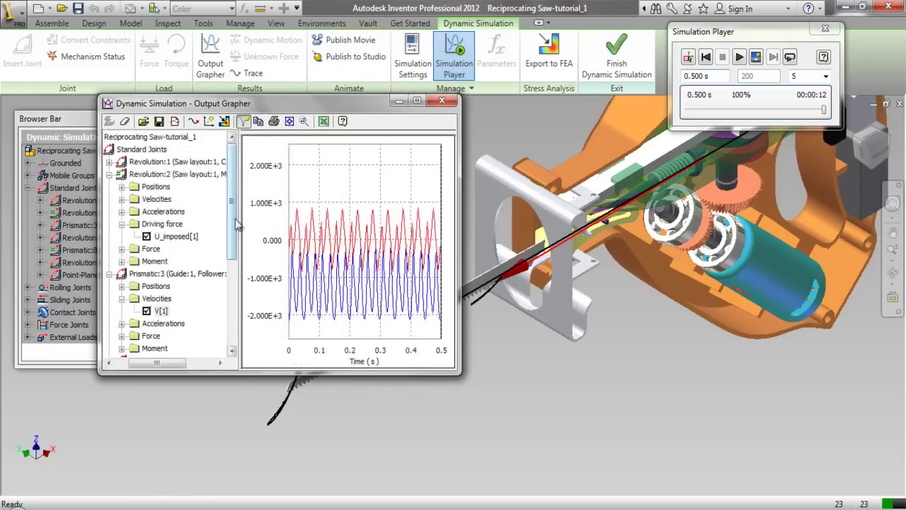
left_click(235, 225)
Set the P[X] position of the first saw blade trace as the reference for the graph
left_click_drag(234, 221, 229, 311)
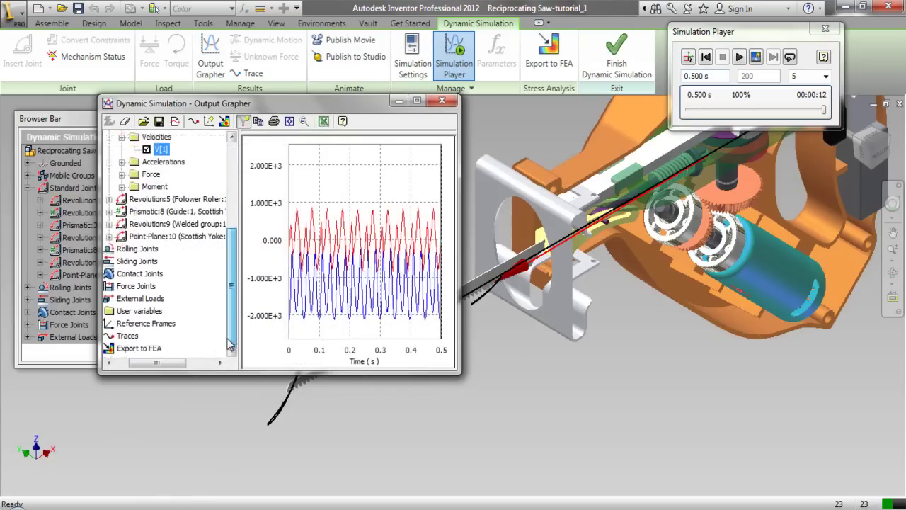
mouse_move(158, 363)
left_mouse_down()
mouse_move(128, 359)
mouse_move(145, 365)
left_mouse_up()
left_click(124, 335)
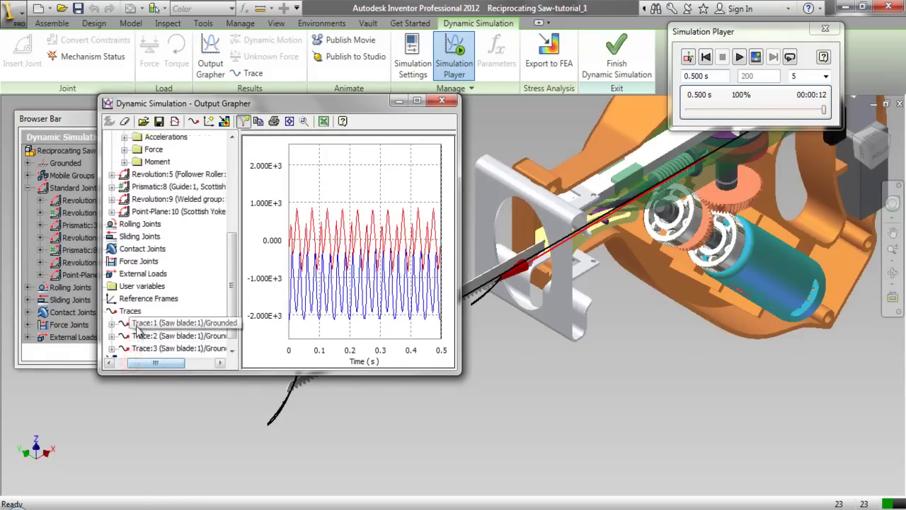
left_click(133, 322)
left_click(111, 323)
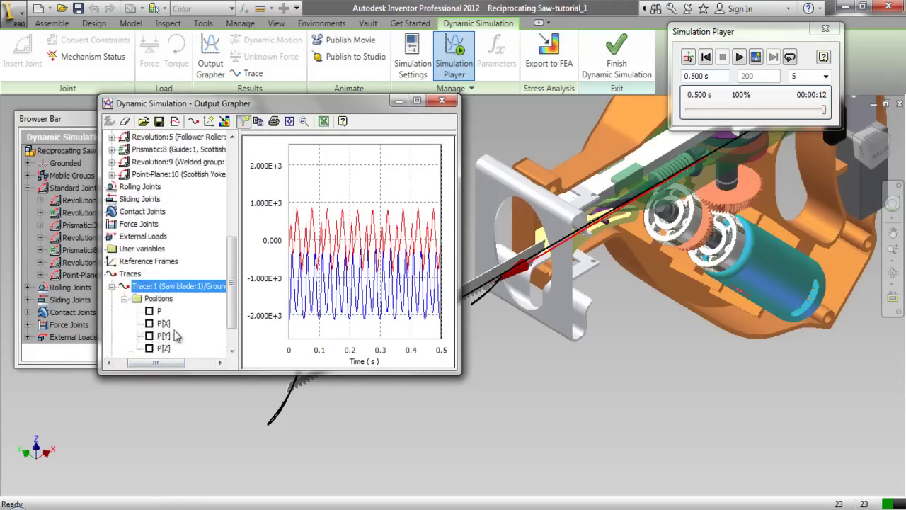
left_click_drag(232, 306, 233, 323)
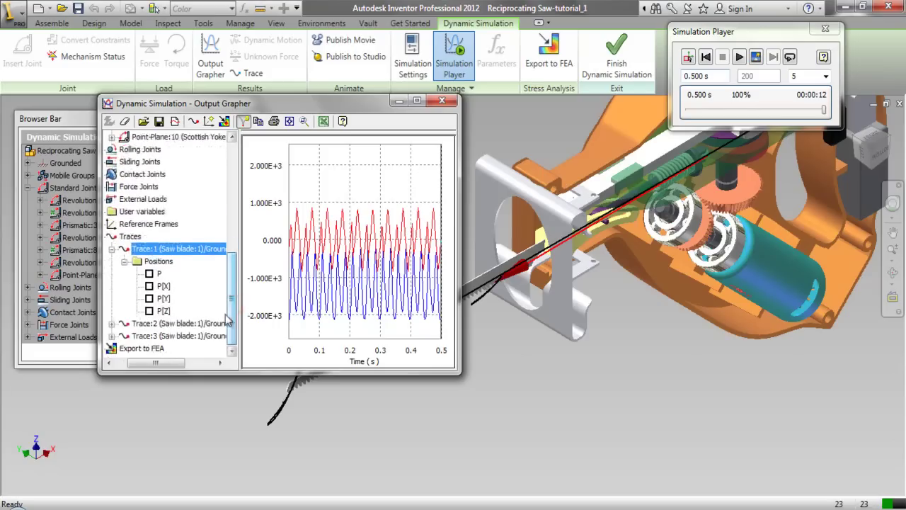
right_click(164, 287)
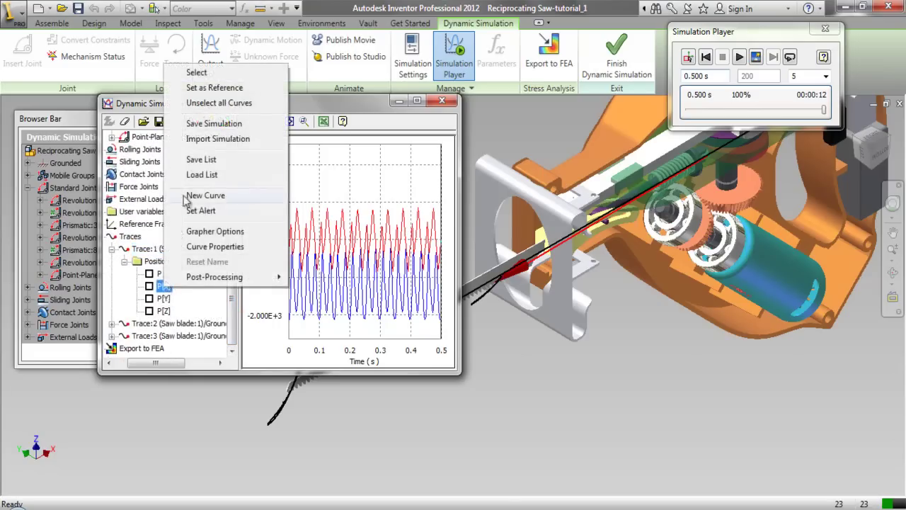
left_click(191, 88)
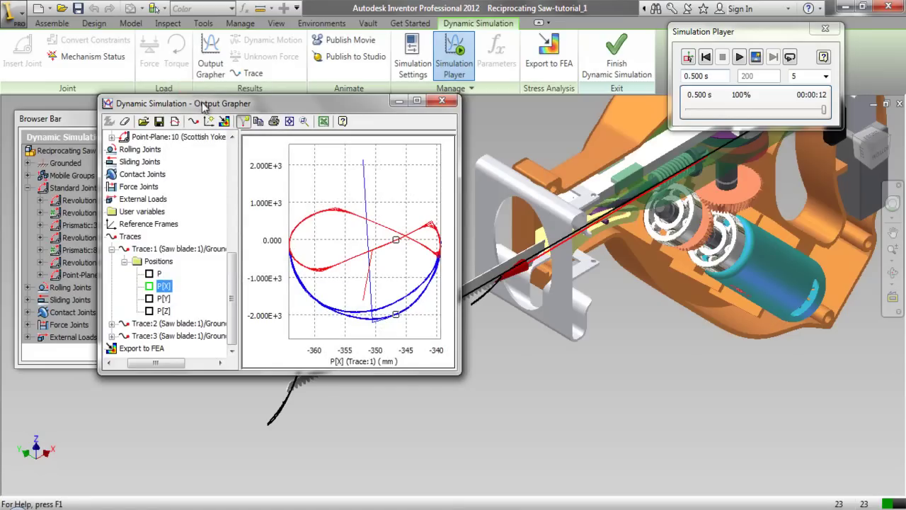
Save the simulation results from the Output Grapher as a simulation file (*.iaa) named Reciprocating Saw-tutorial_1
left_click(203, 104)
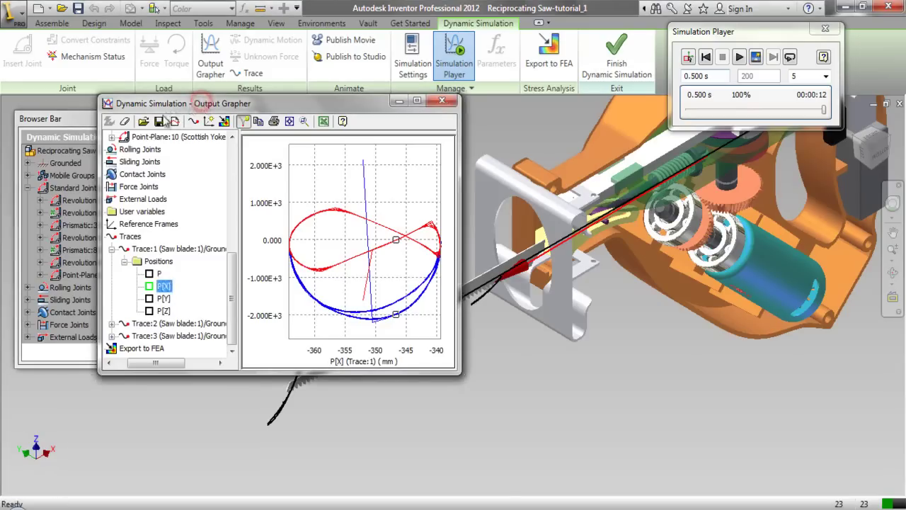
left_click(159, 123)
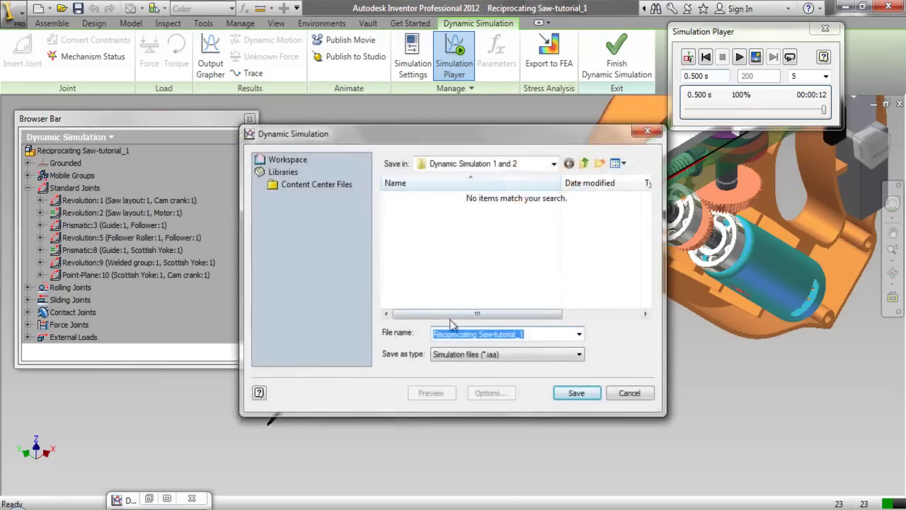
left_click(574, 393)
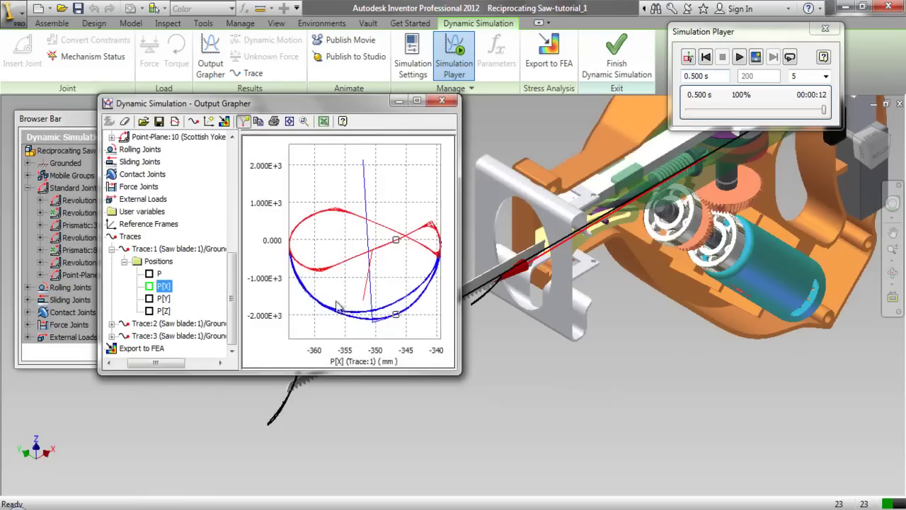
Remove the first trace's P[X] position as the graph reference so curves plot against time, and close the Output Grapher
right_click(161, 286)
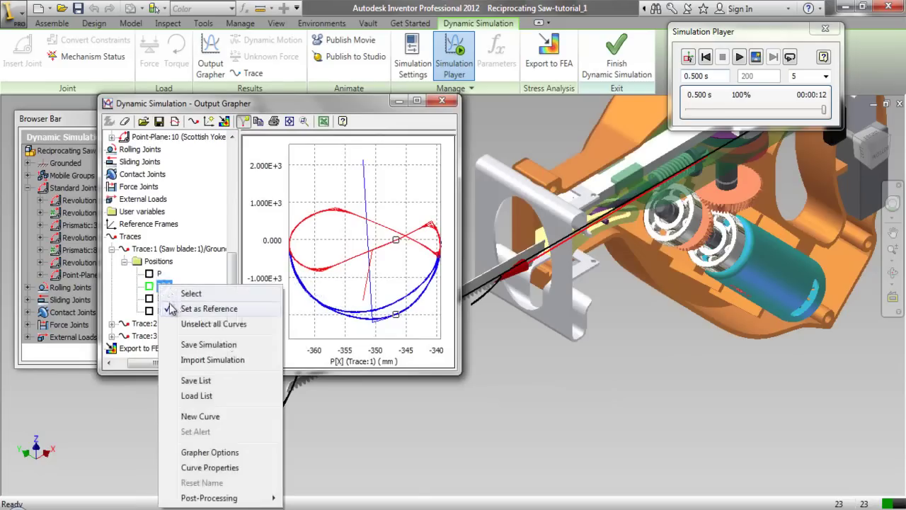
left_click(205, 309)
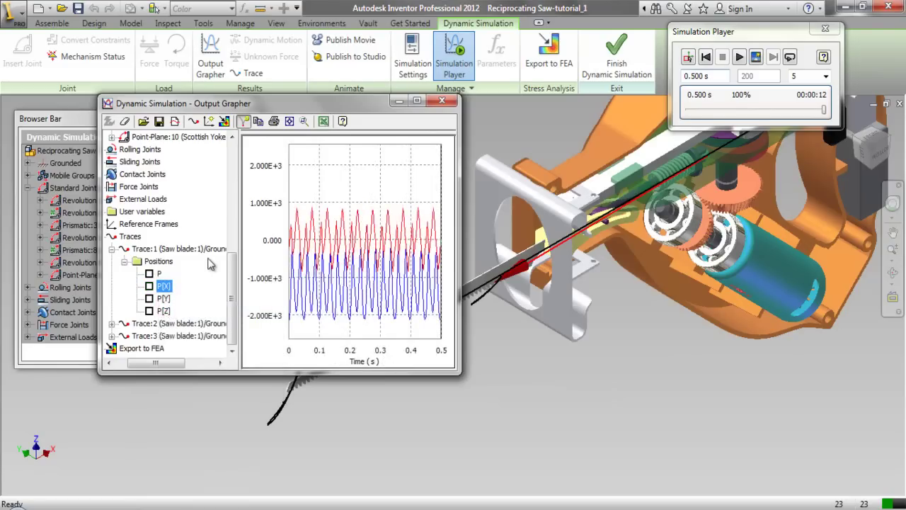
left_click(439, 101)
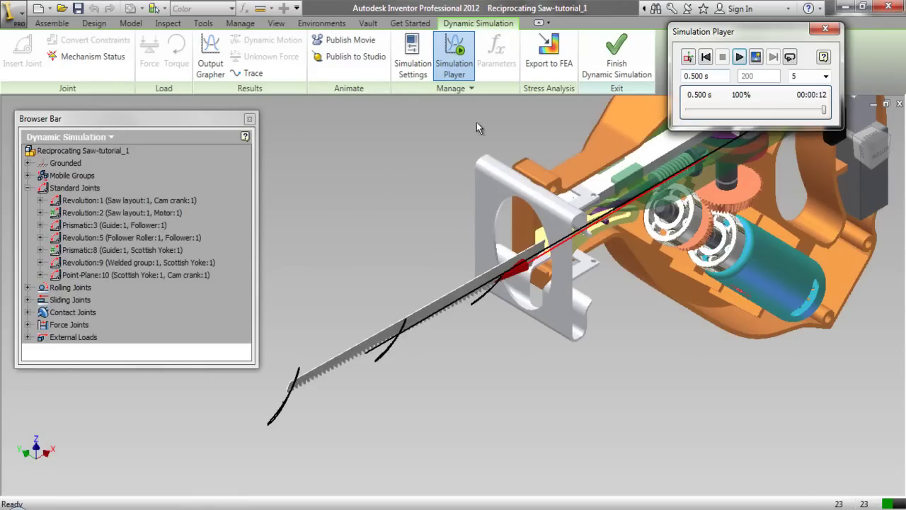
Return the simulation to construction mode and restore an earlier view that shows the whole saw
left_click(688, 57)
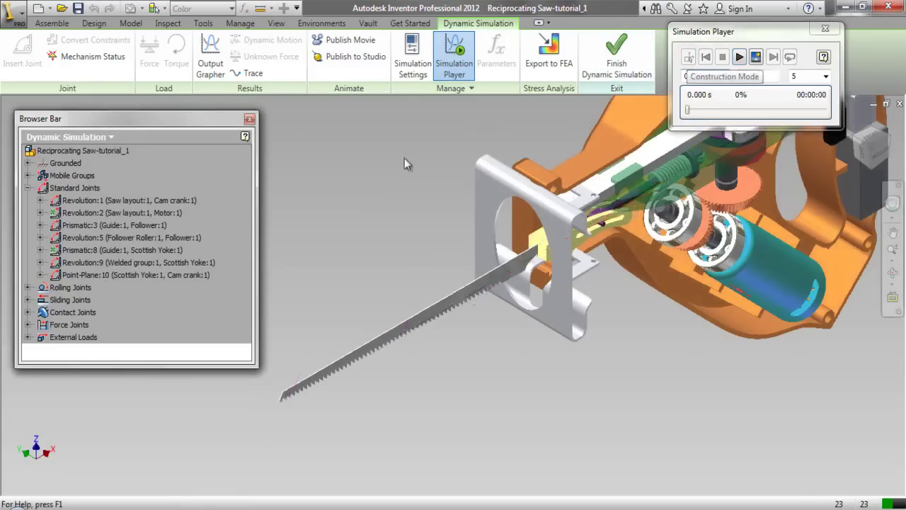
left_click(890, 201)
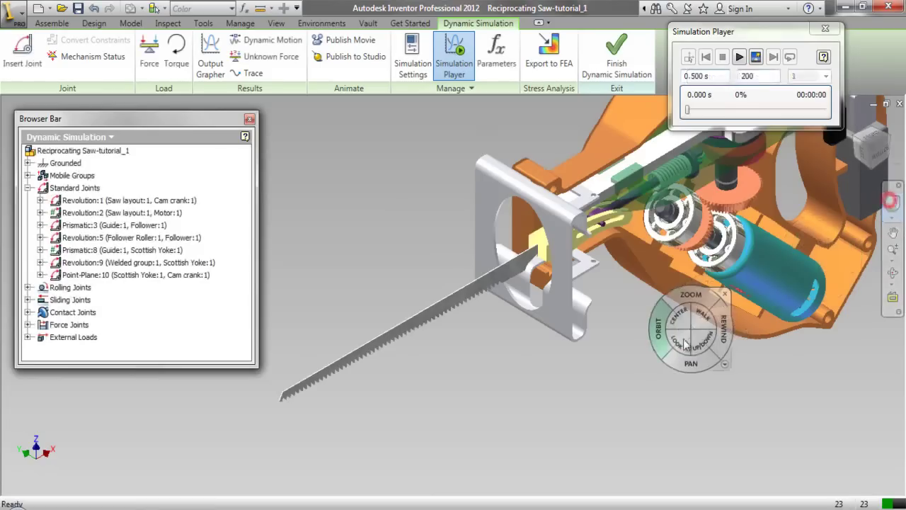
left_click_drag(724, 327, 496, 354)
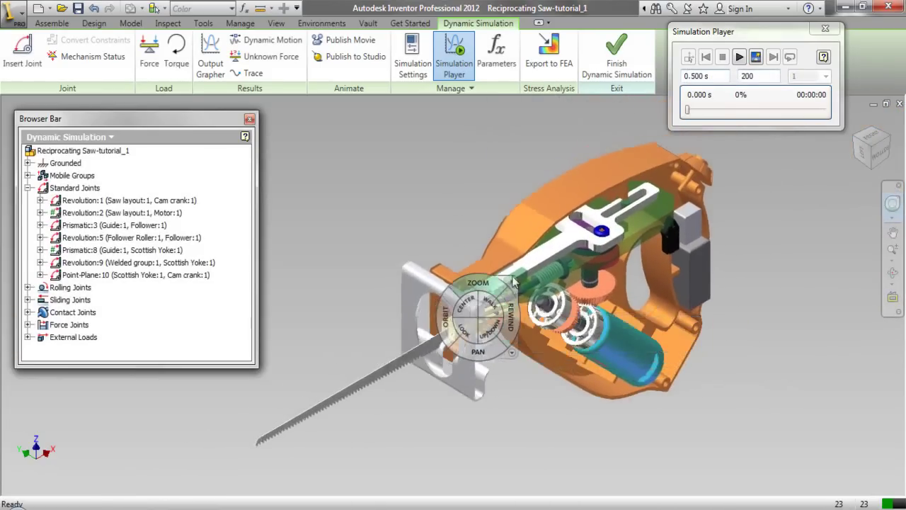
left_click(504, 289)
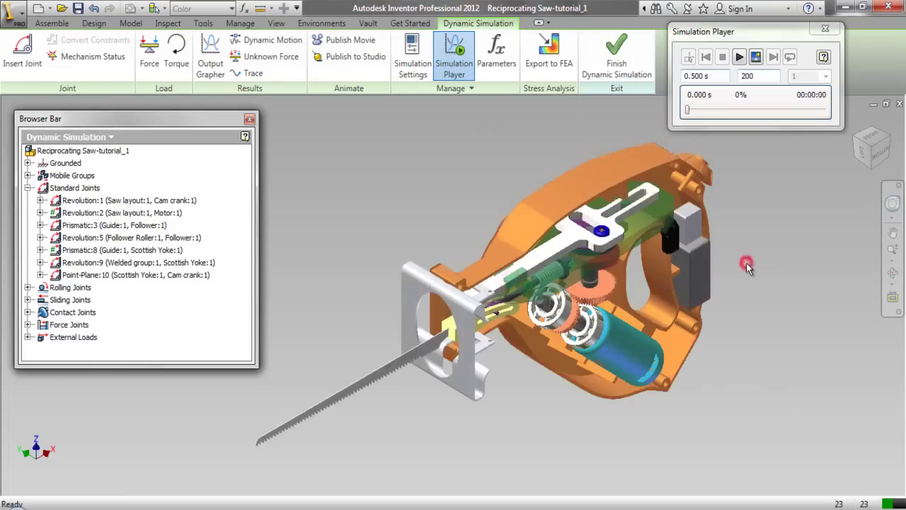